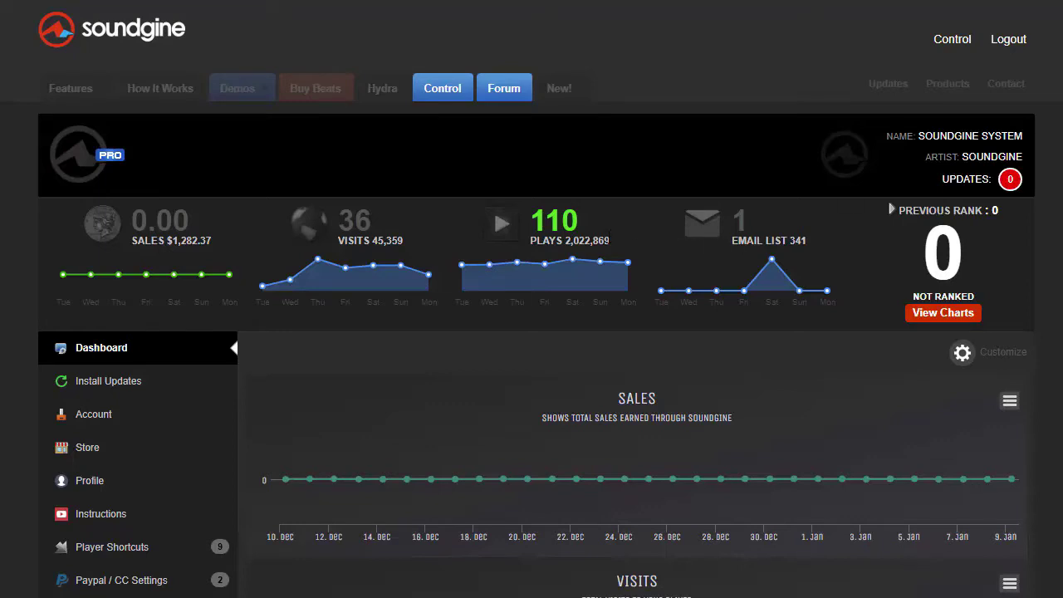
# Expand the Paypal / CC Settings group in the sidebar.
pyautogui.scroll(-2, 531, 332)
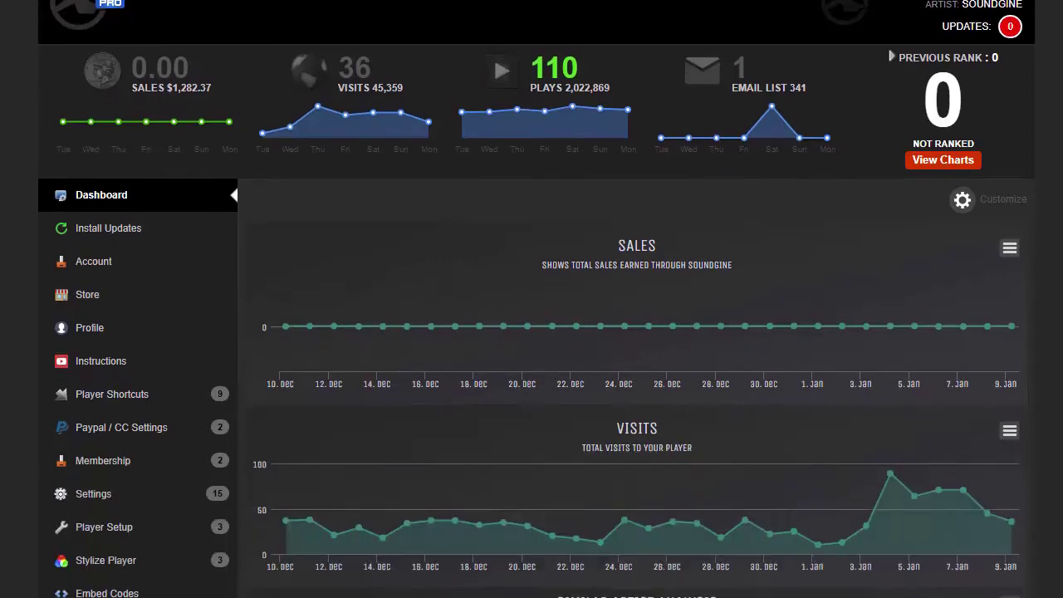
pyautogui.scroll(2, 532, 332)
pyautogui.scroll(-1, 127, 546)
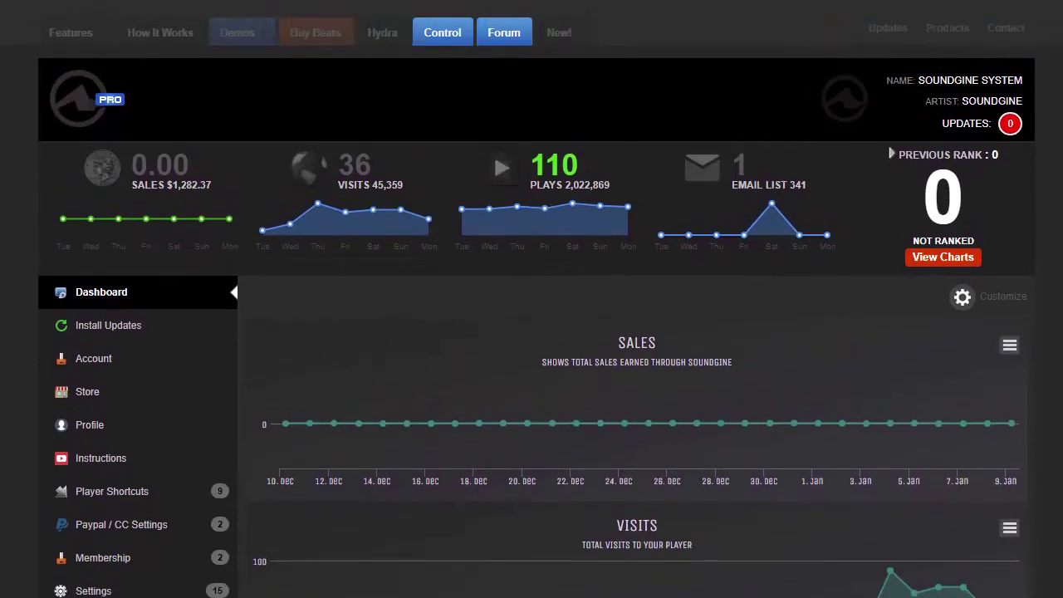
pyautogui.click(125, 532)
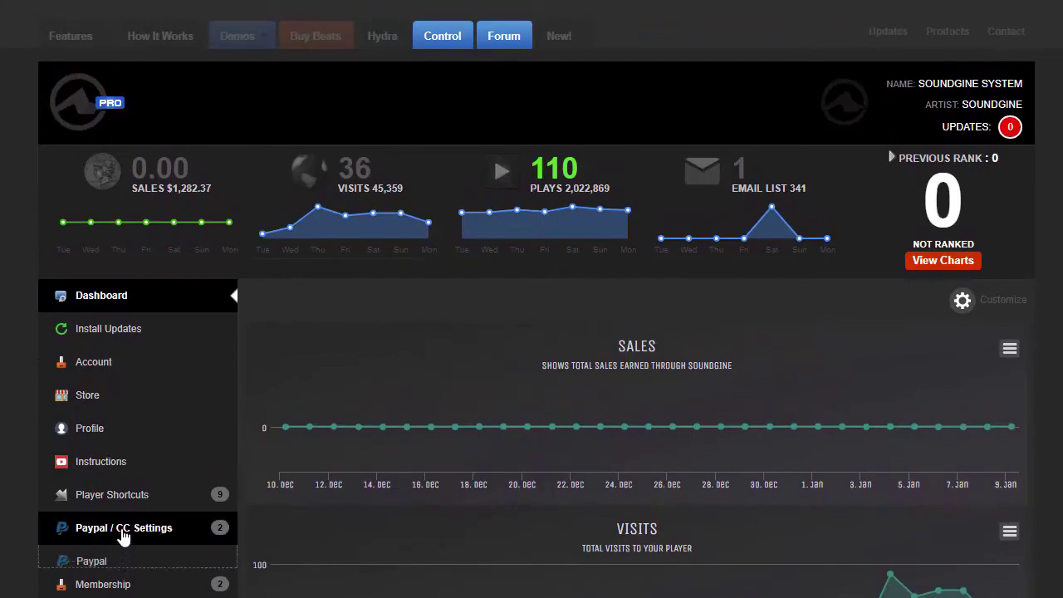
pyautogui.scroll(-1, 97, 577)
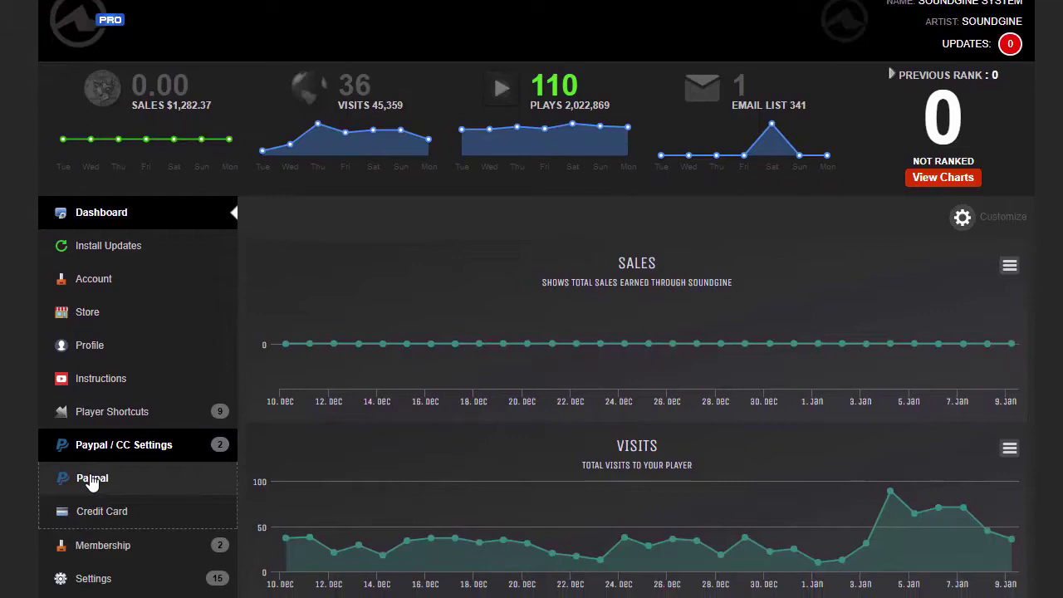
# Open the Paypal Settings page and review the IPN, Auto Return and business email fields.
pyautogui.click(91, 480)
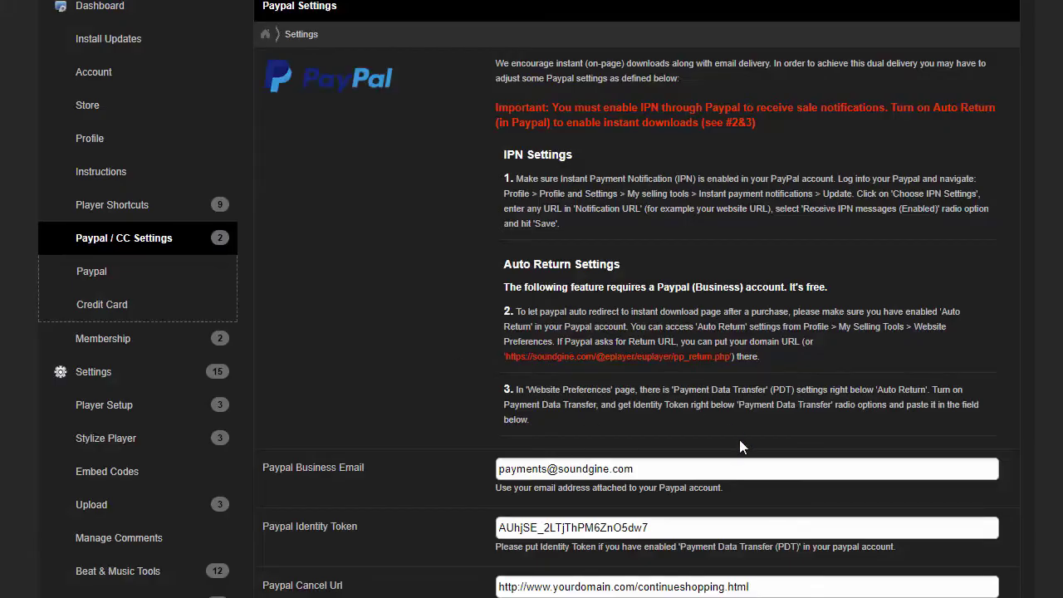
pyautogui.scroll(-10, 868, 496)
pyautogui.scroll(14, 788, 579)
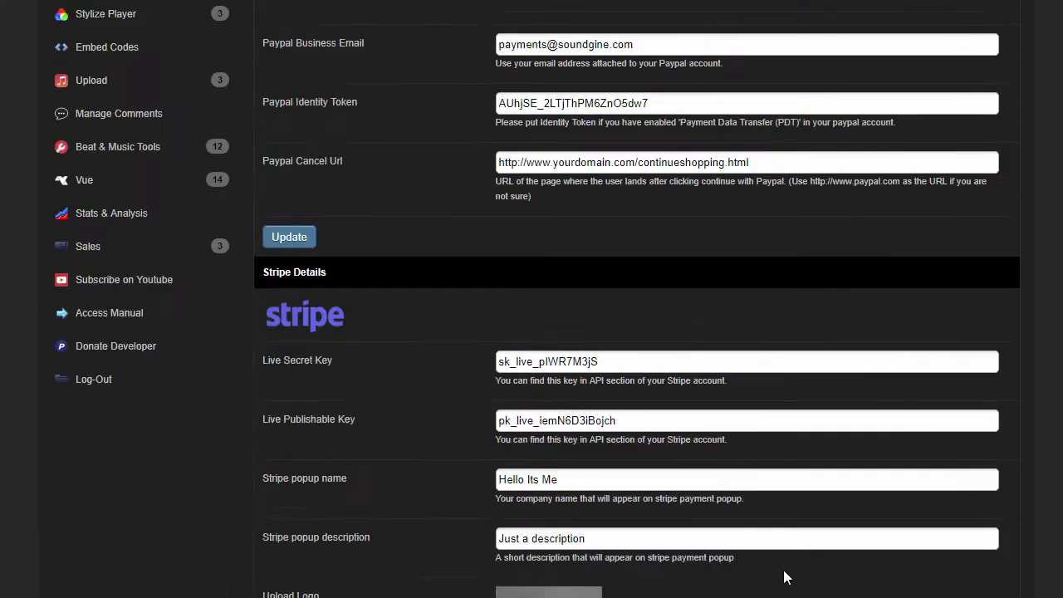
pyautogui.scroll(-3, 783, 569)
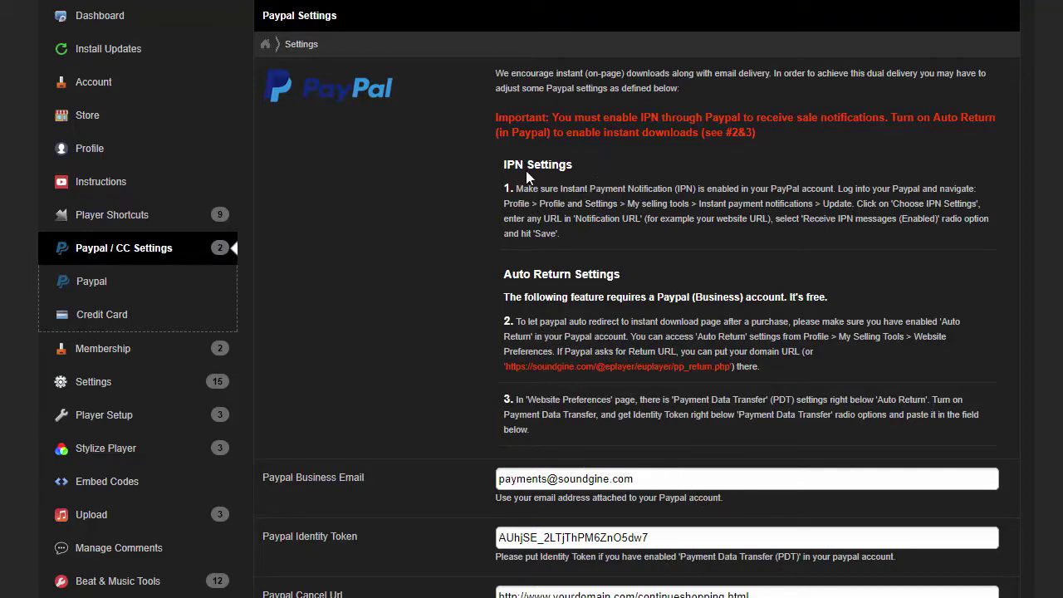
pyautogui.scroll(-1, 411, 391)
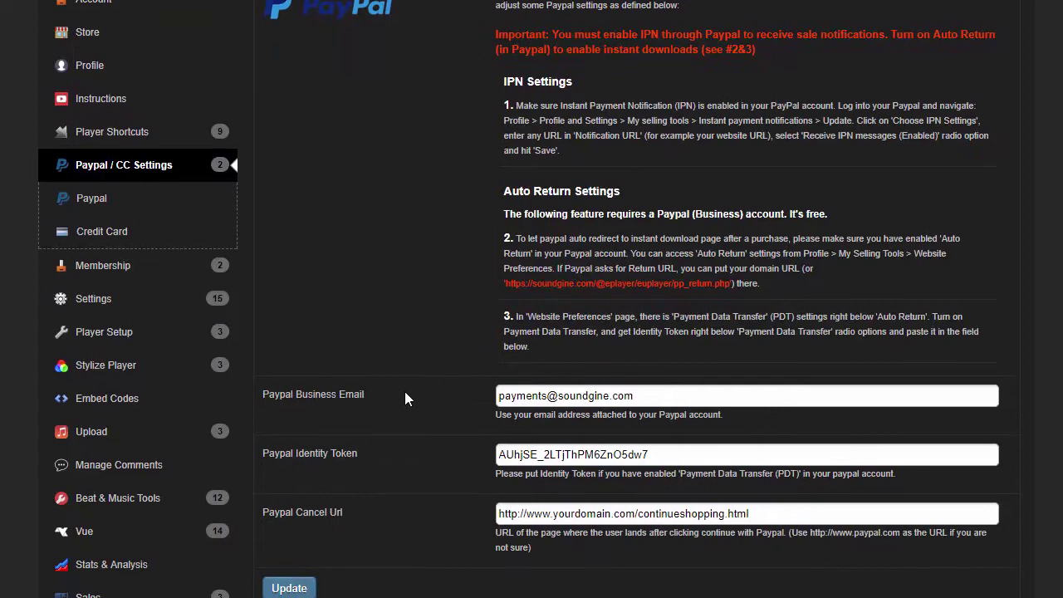
pyautogui.scroll(1, 476, 243)
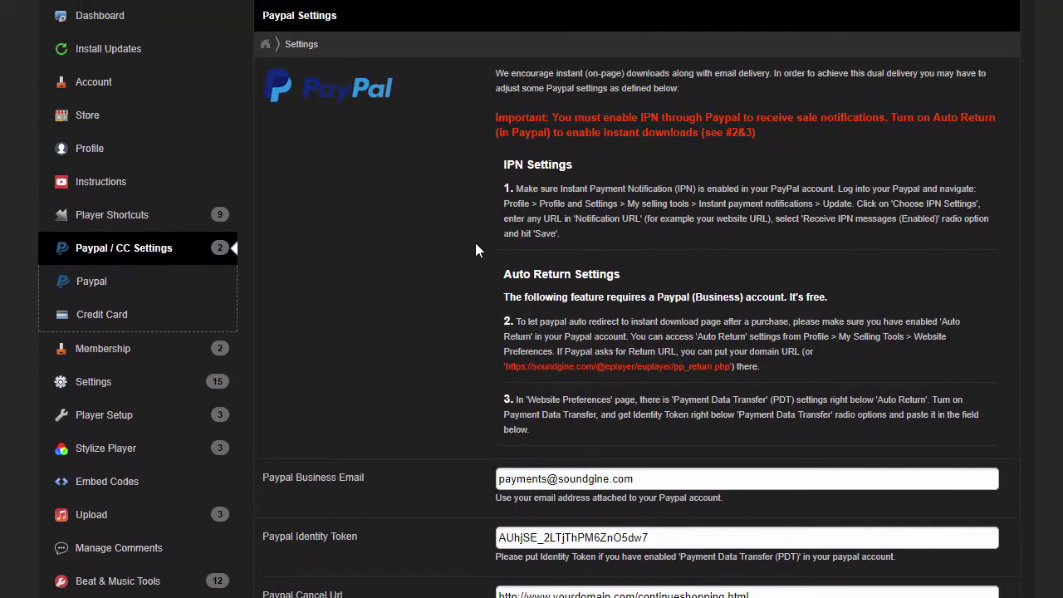
pyautogui.scroll(-1, 476, 244)
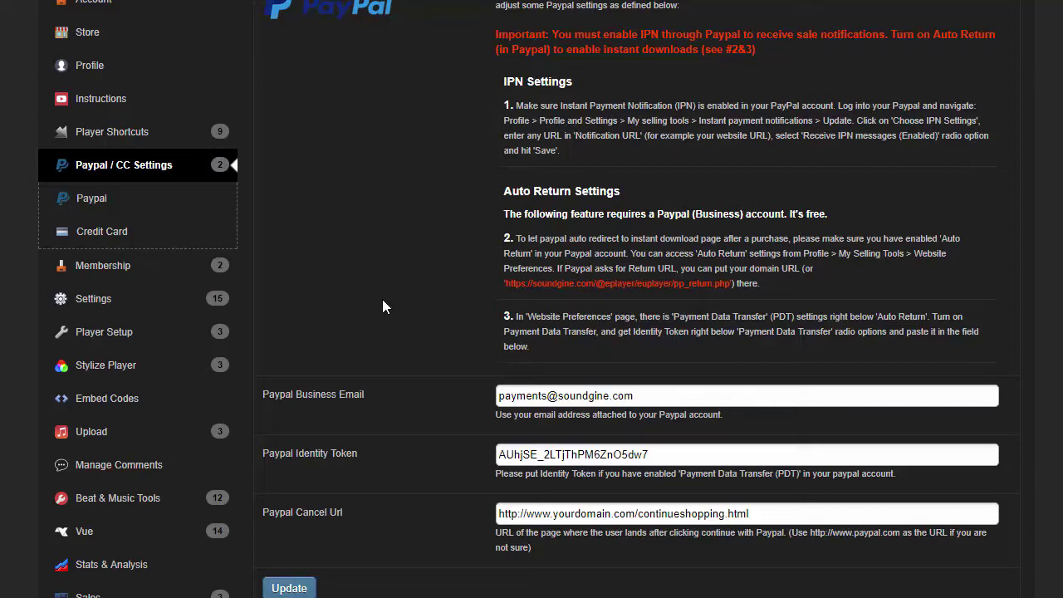
pyautogui.scroll(2, 388, 319)
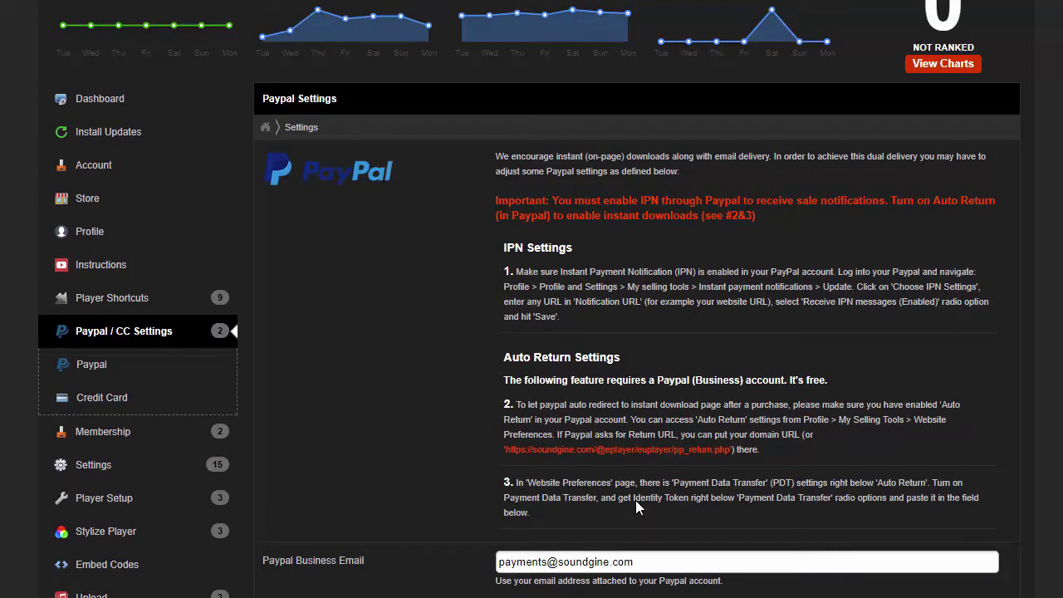
pyautogui.scroll(-3, 505, 413)
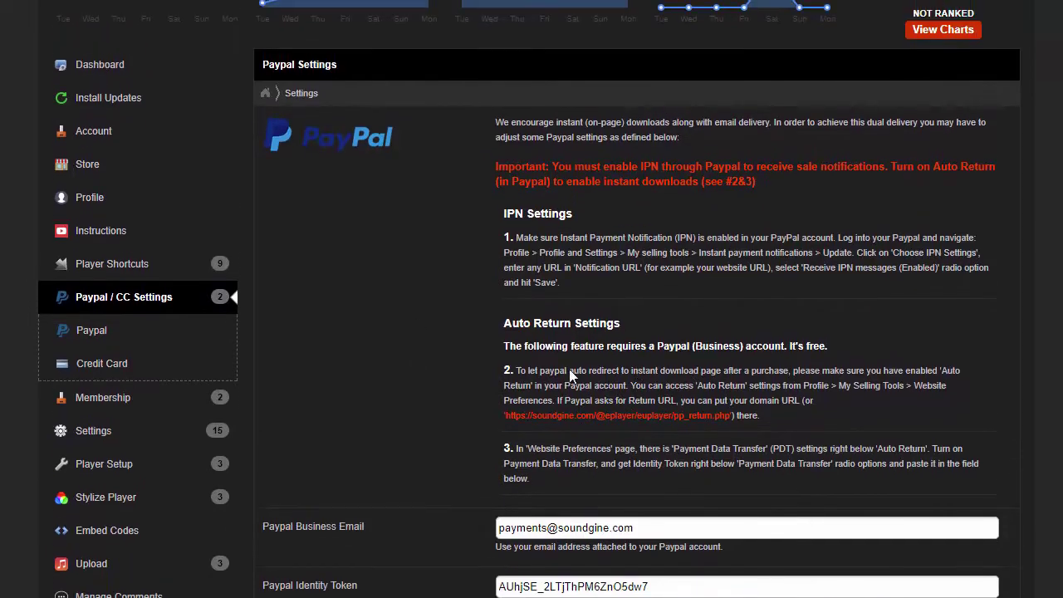
pyautogui.scroll(-4, 559, 369)
pyautogui.scroll(2, 539, 332)
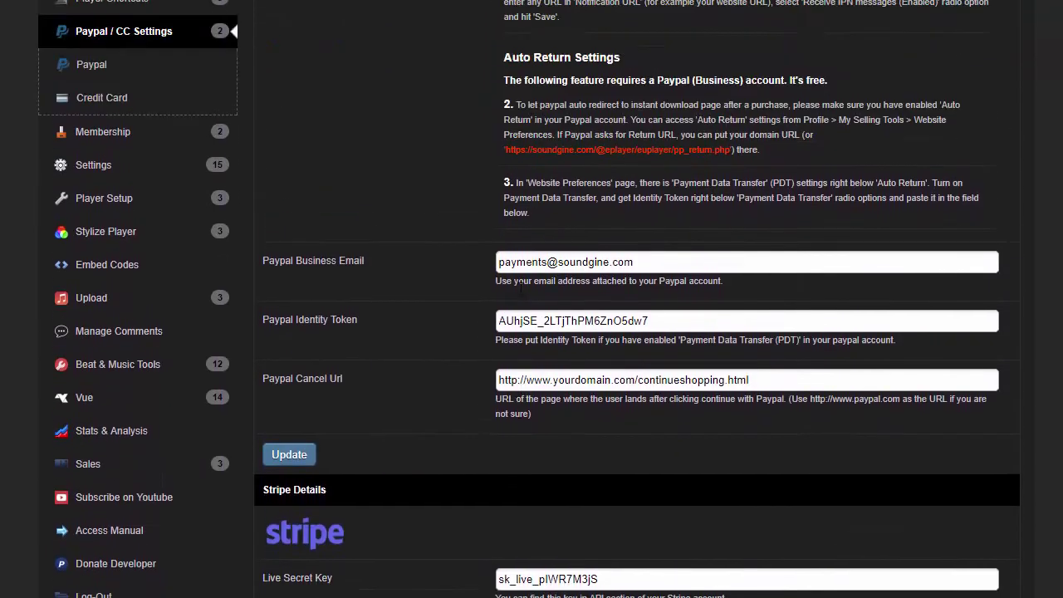
pyautogui.scroll(-1, 519, 285)
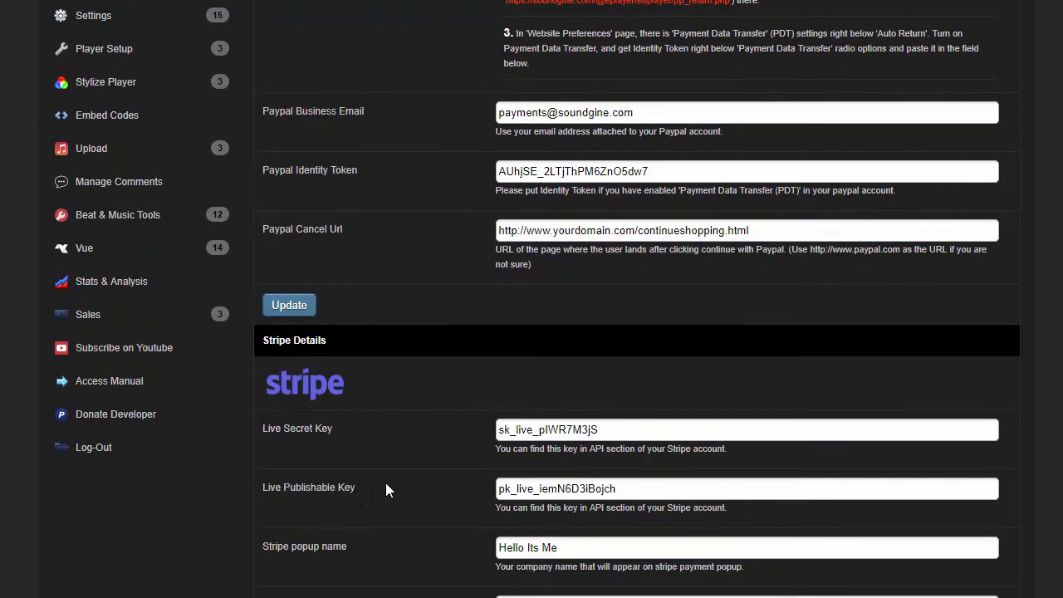
pyautogui.scroll(-1, 387, 488)
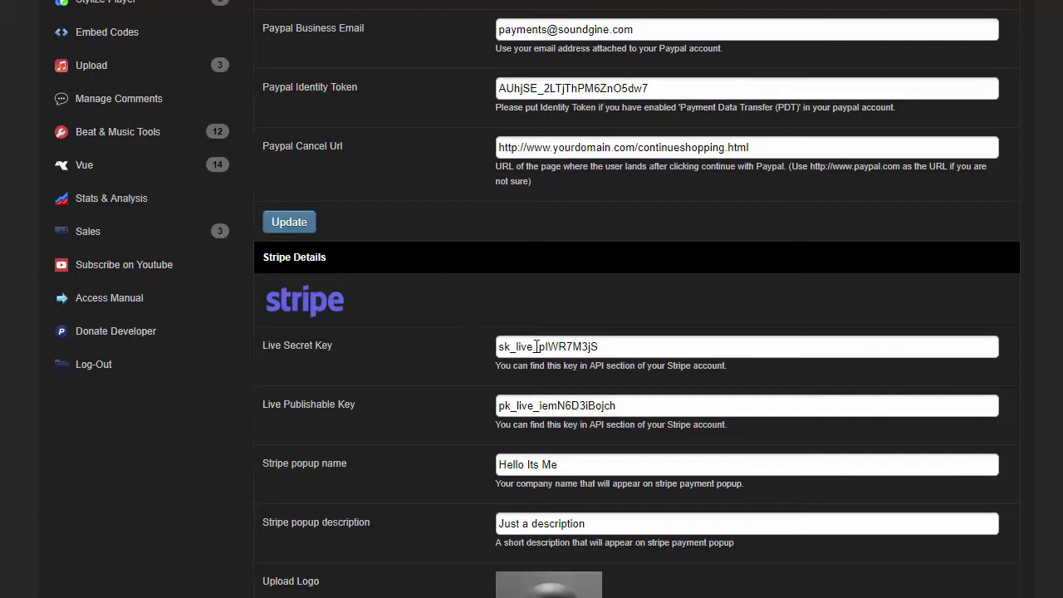
pyautogui.click(661, 352)
pyautogui.scroll(-6, 486, 367)
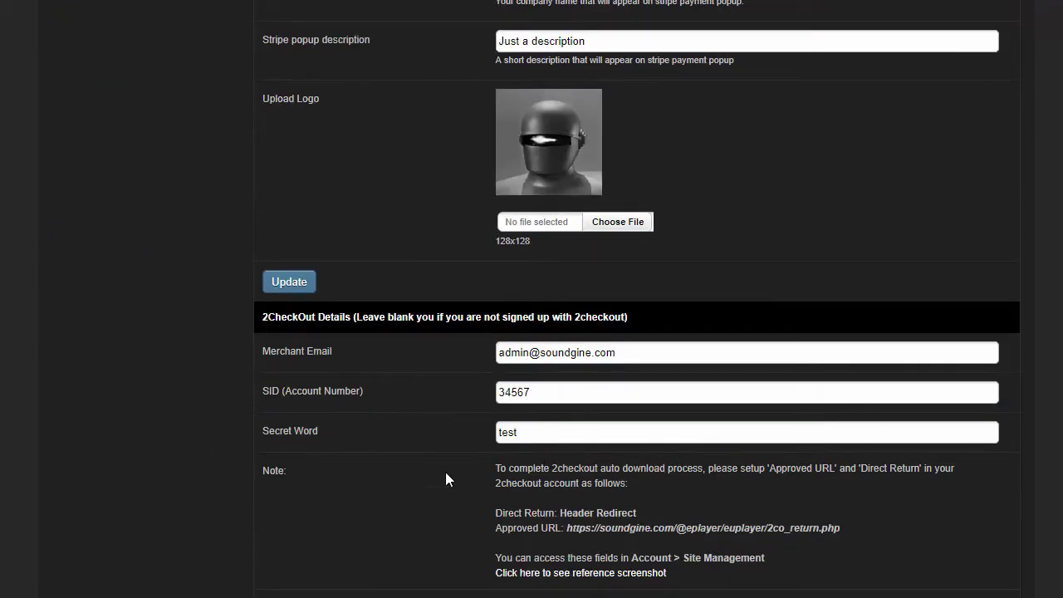
pyautogui.scroll(2, 447, 478)
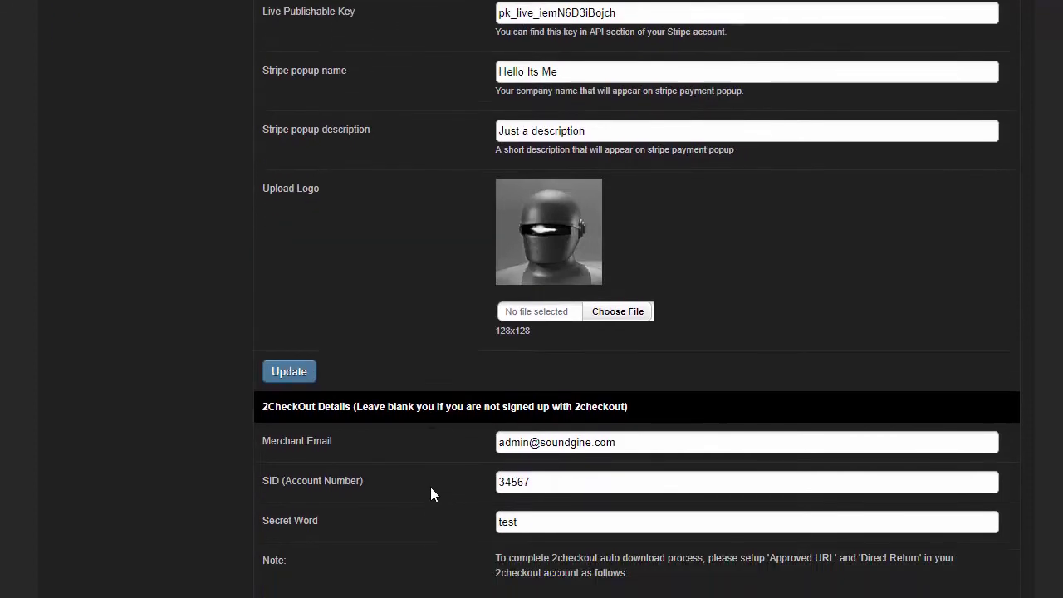
pyautogui.scroll(-2, 432, 486)
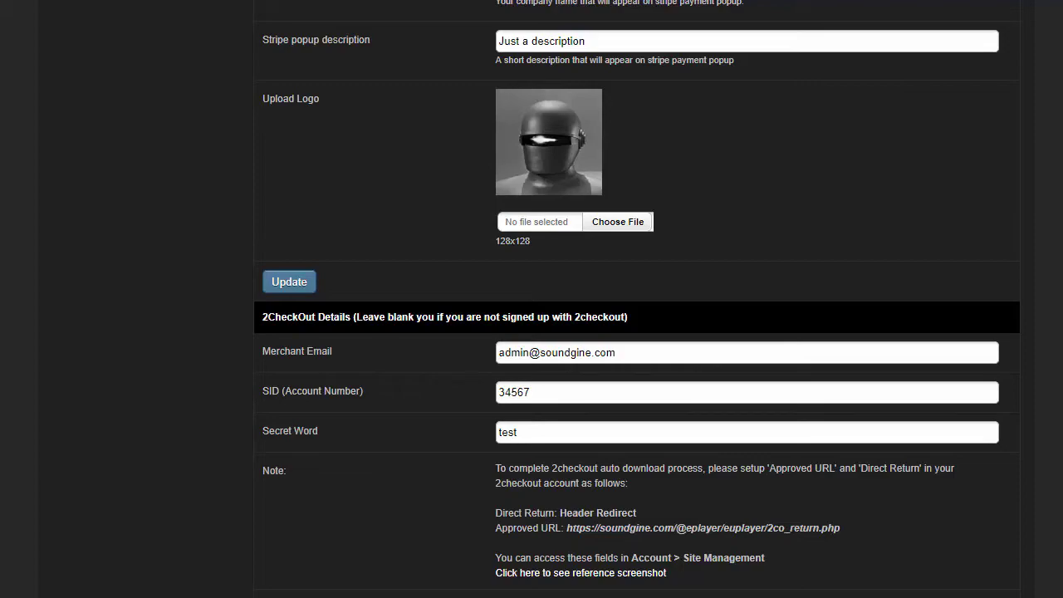
pyautogui.scroll(10, 440, 581)
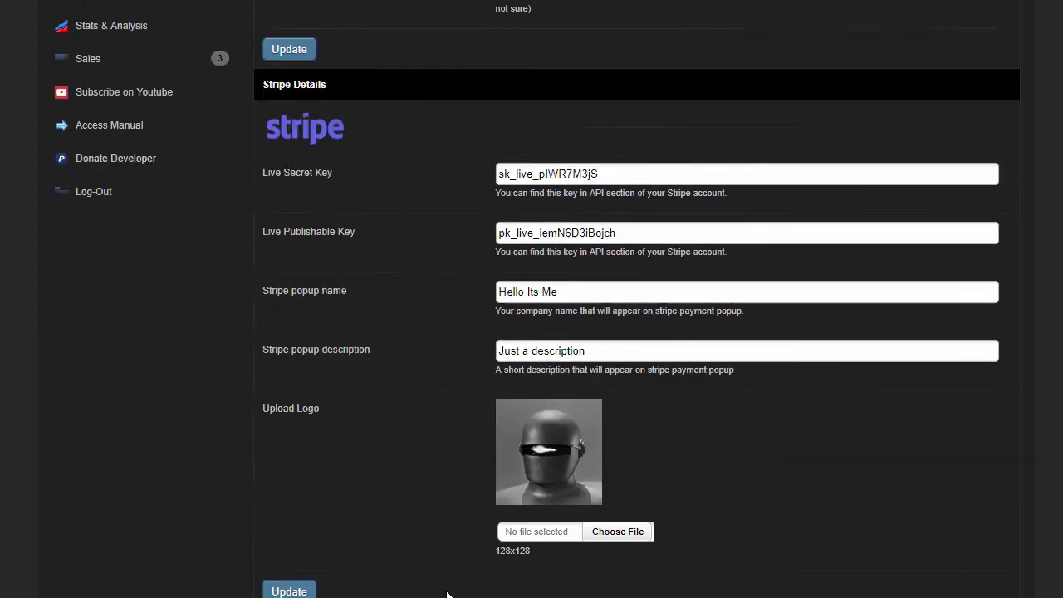
pyautogui.scroll(-7, 443, 474)
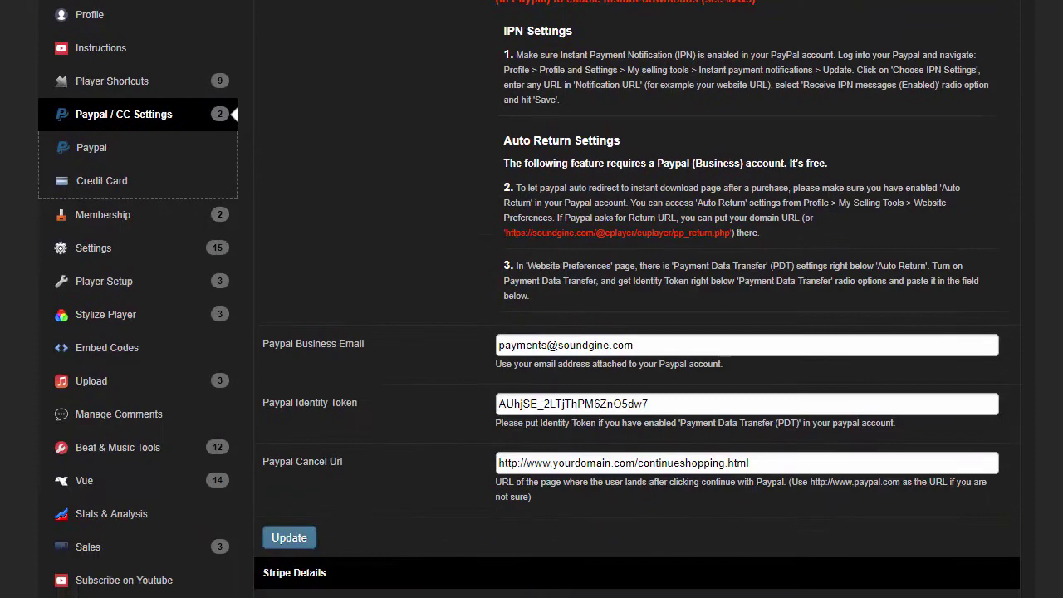
pyautogui.scroll(-1, 424, 493)
pyautogui.scroll(3, 430, 479)
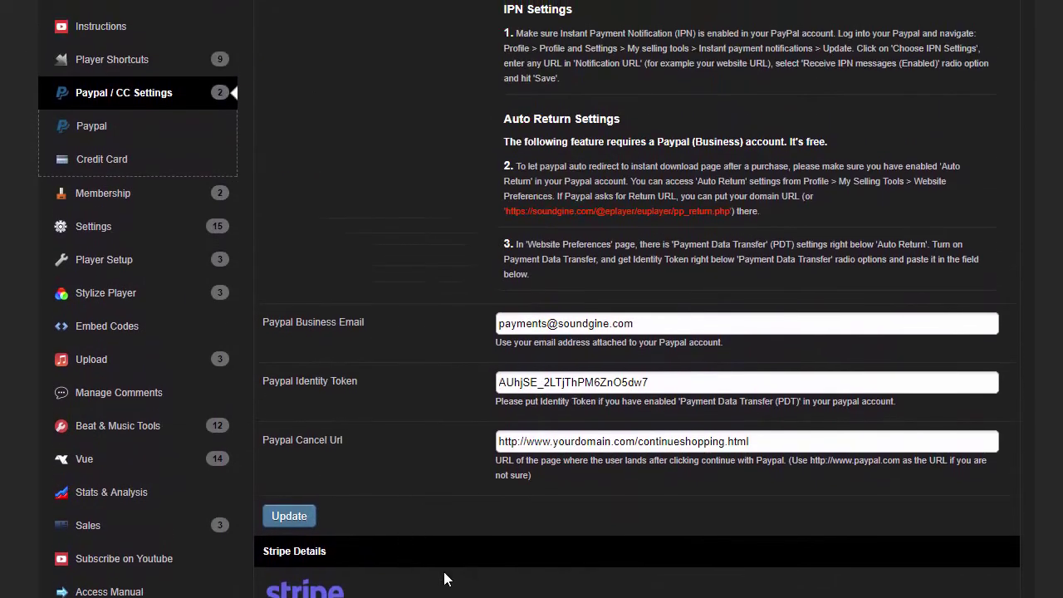
# Collapse Paypal / CC Settings and expand Upload to list beats, singles, albums and media library.
pyautogui.scroll(3, 475, 550)
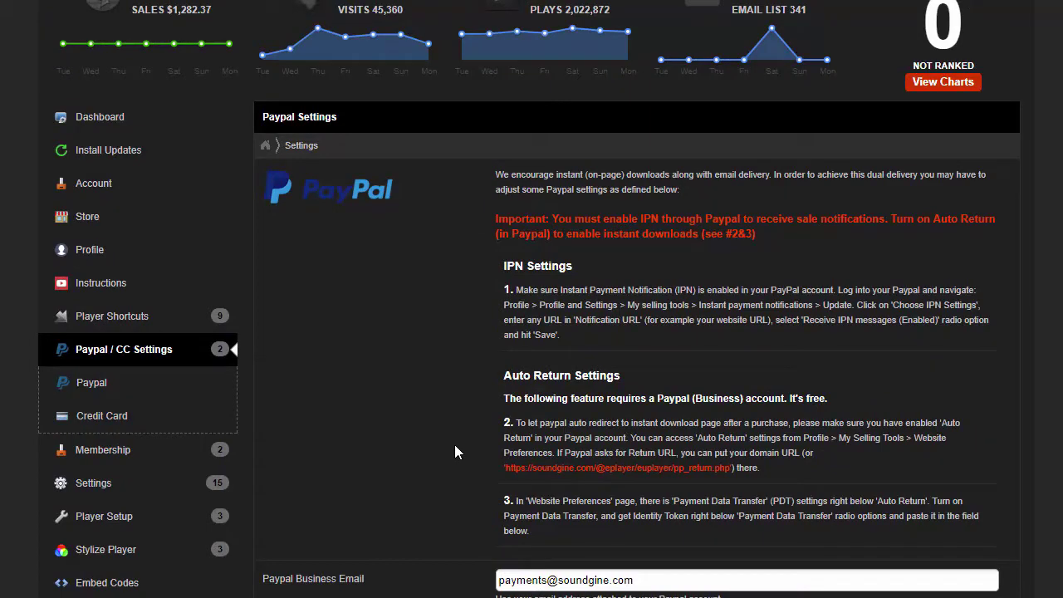
pyautogui.scroll(1, 380, 441)
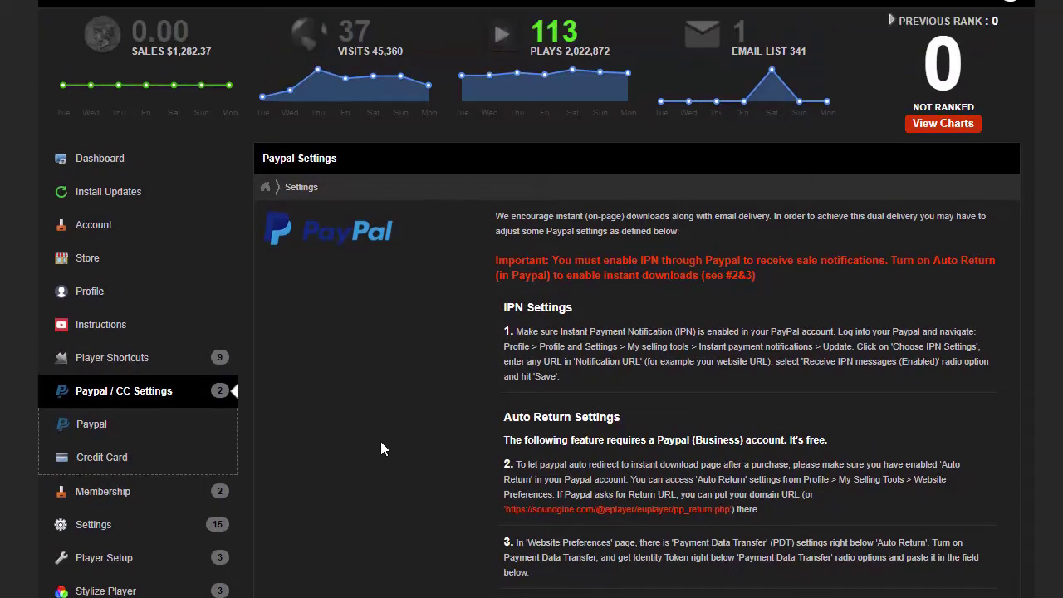
pyautogui.scroll(-2, 380, 441)
pyautogui.click(132, 230)
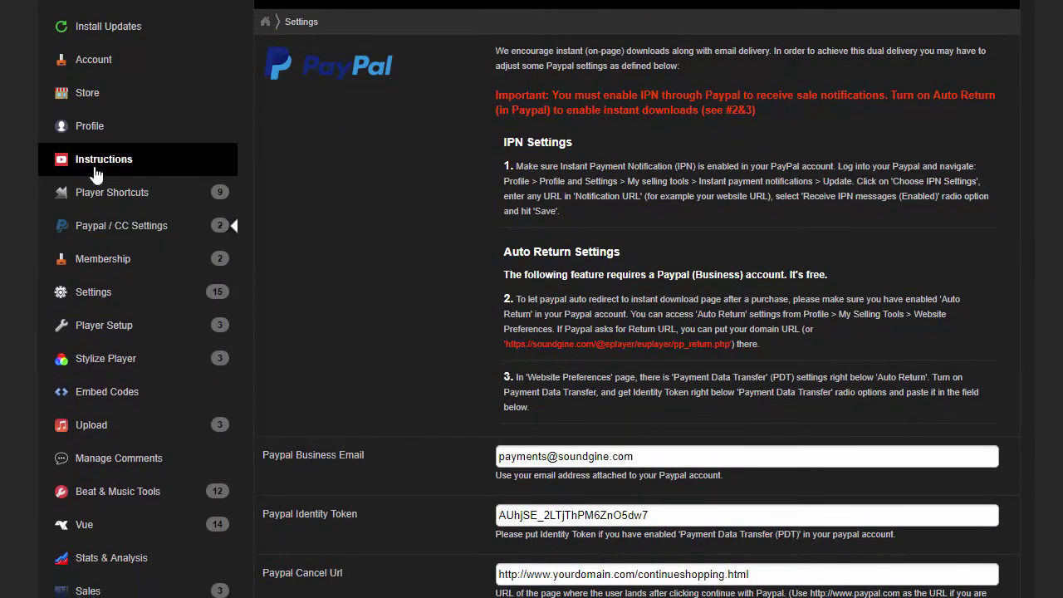
pyautogui.scroll(-2, 87, 287)
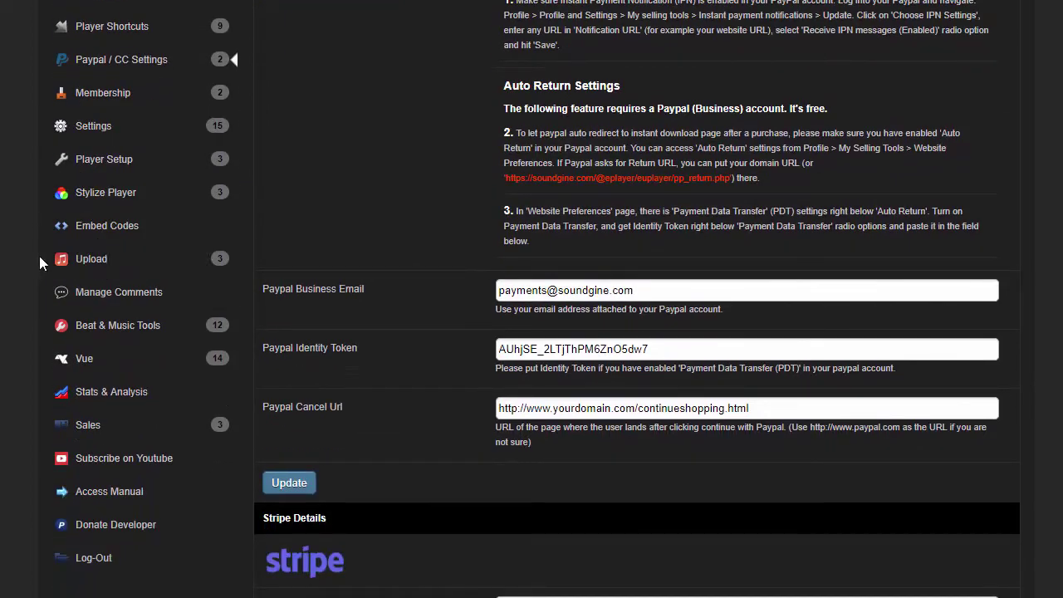
pyautogui.click(89, 262)
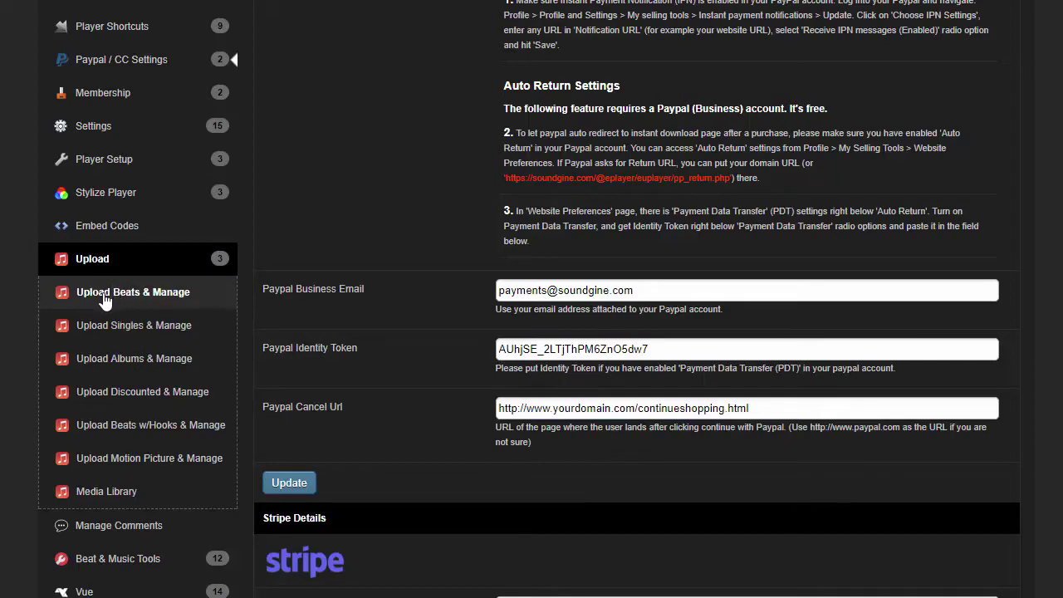
# Open the Beats page from the Upload submenu.
pyautogui.click(105, 301)
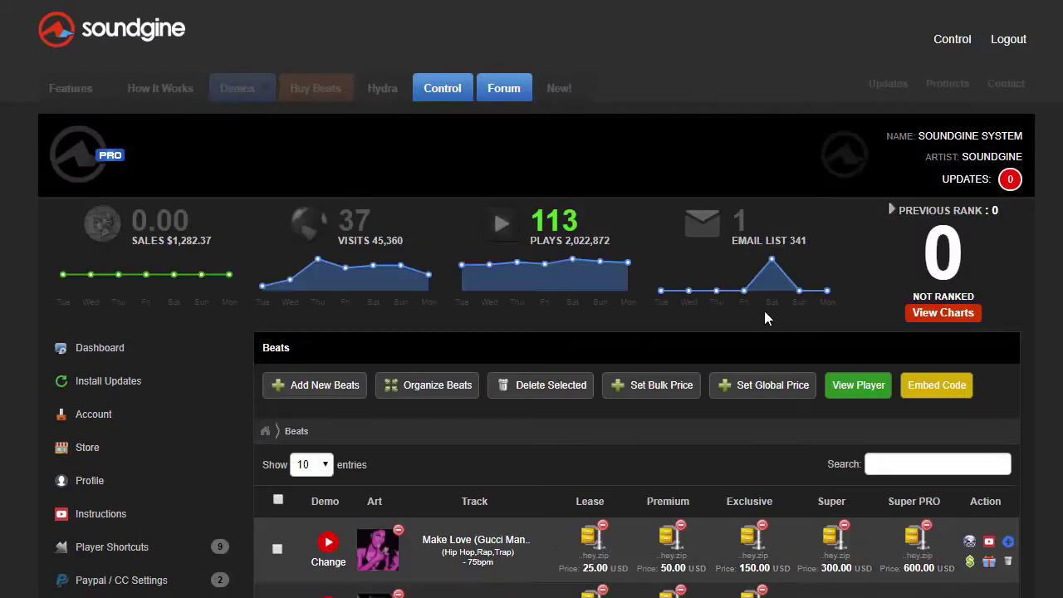
pyautogui.scroll(-4, 665, 398)
pyautogui.scroll(4, 560, 480)
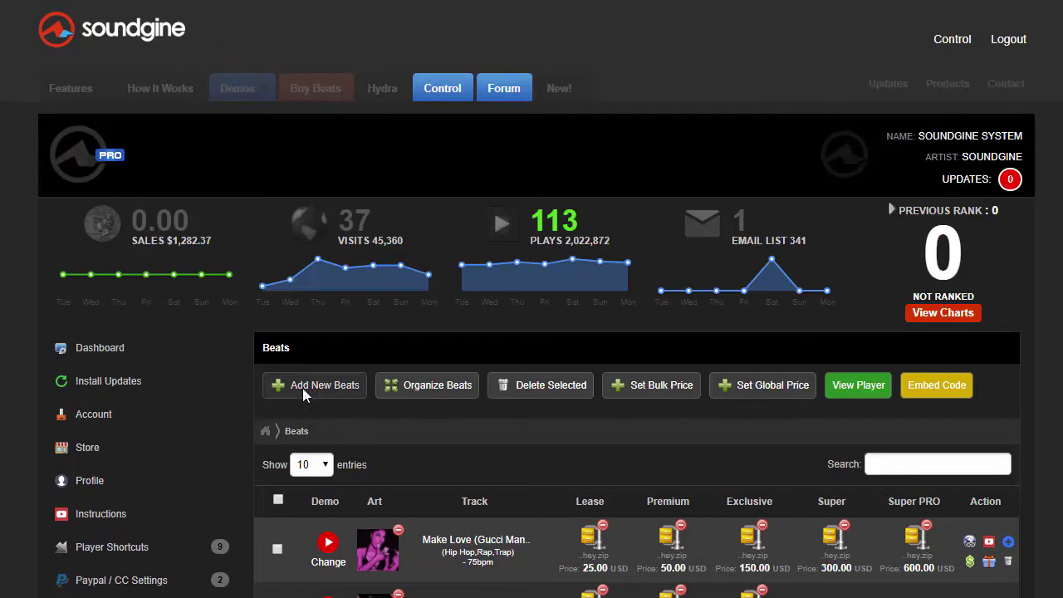
# Open the Add New Beats powerloader and look over the upload page.
pyautogui.click(302, 388)
pyautogui.scroll(-2, 500, 424)
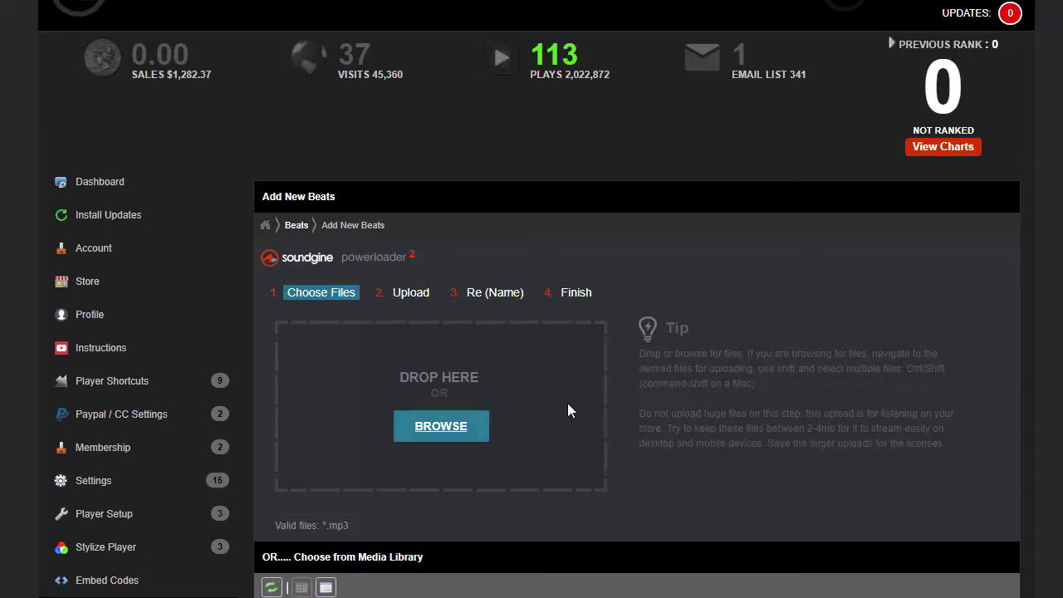
pyautogui.scroll(-3, 572, 571)
pyautogui.scroll(5, 554, 547)
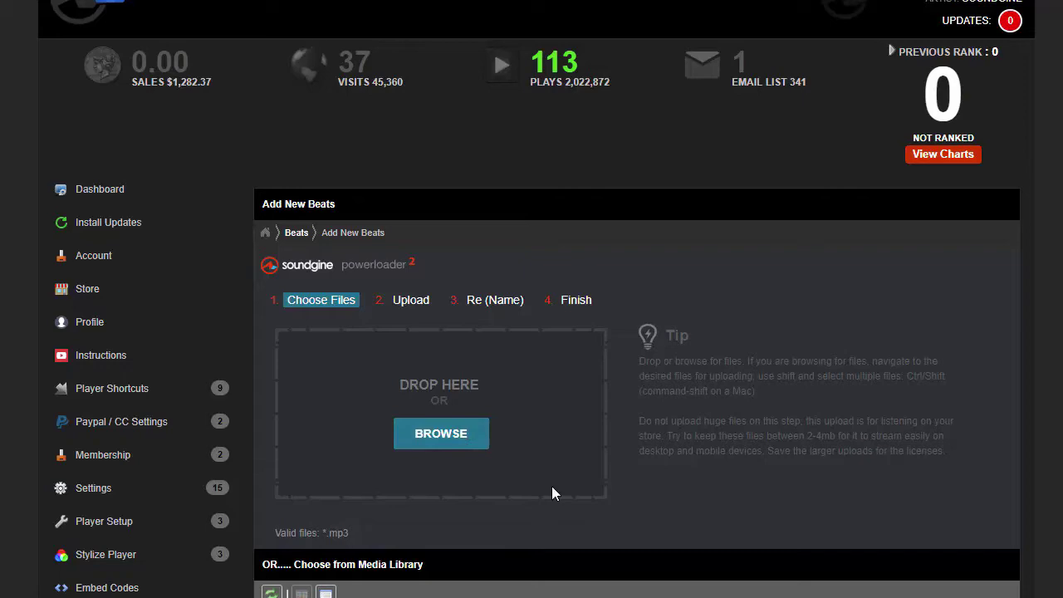
pyautogui.scroll(-3, 628, 581)
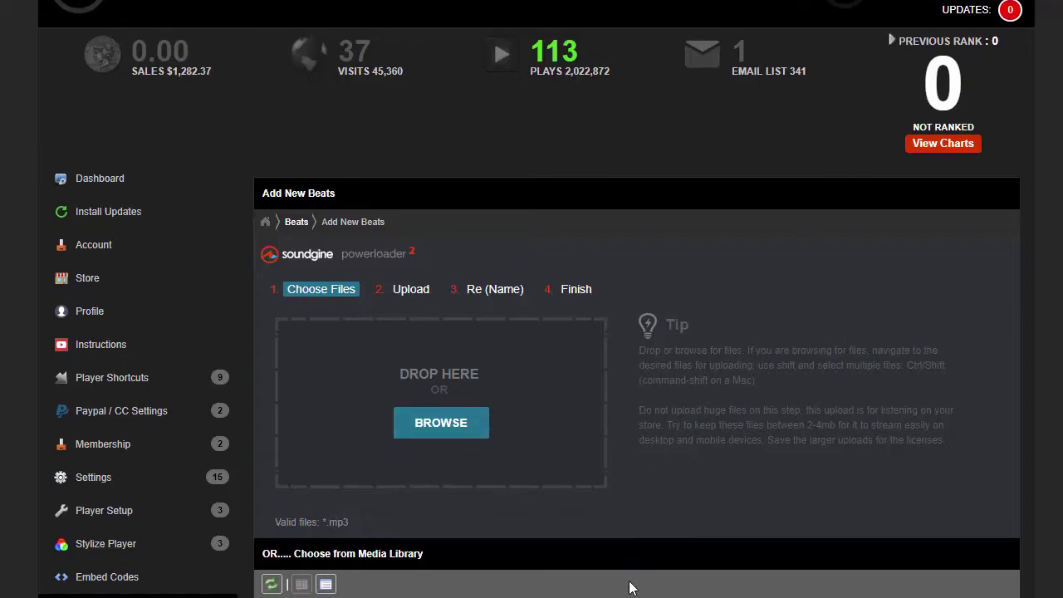
pyautogui.scroll(4, 600, 579)
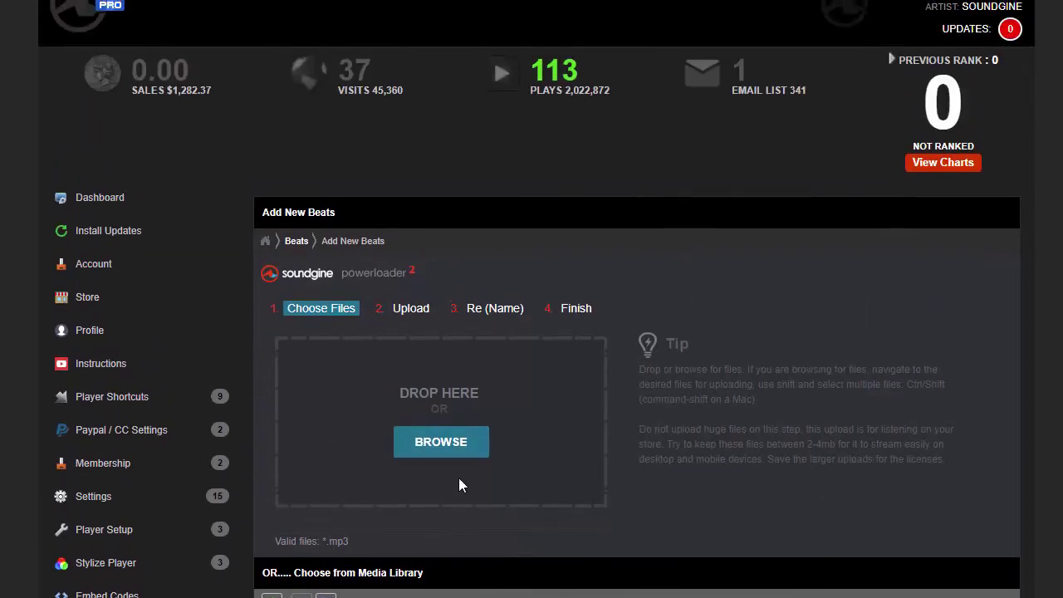
pyautogui.scroll(-3, 479, 393)
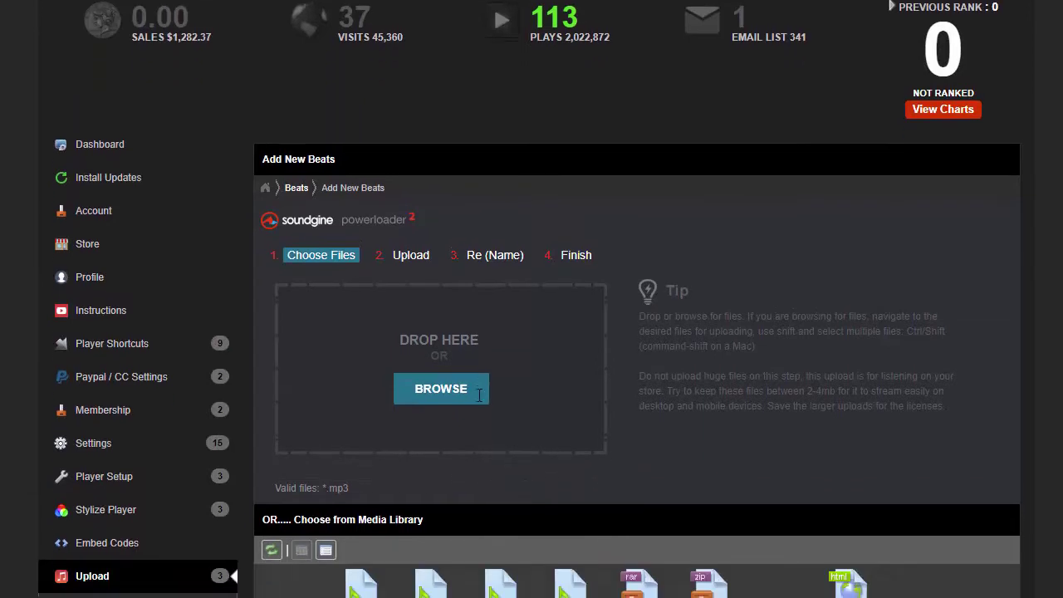
pyautogui.scroll(2, 433, 433)
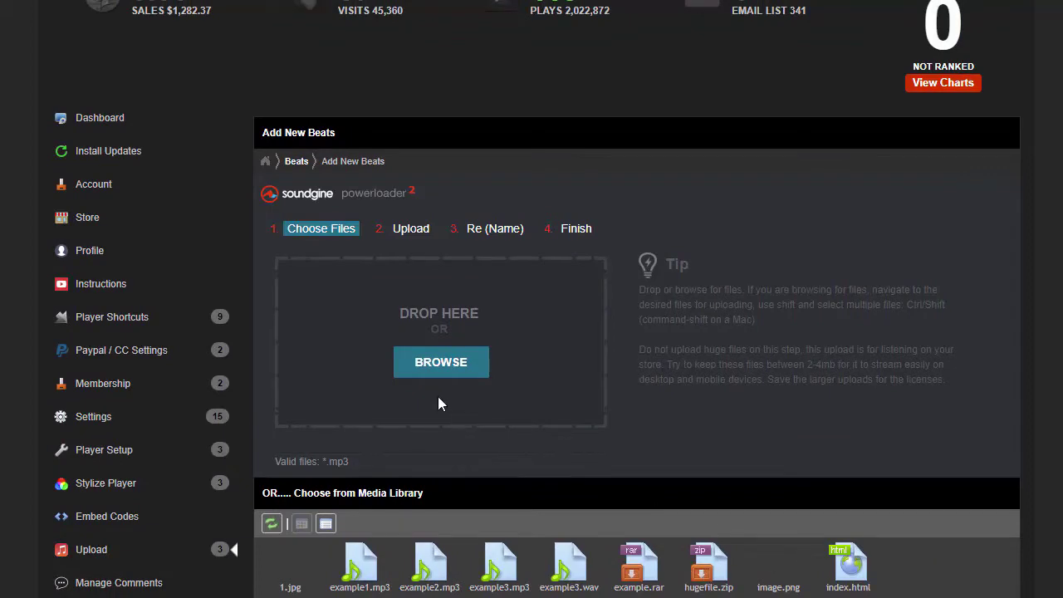
pyautogui.scroll(-1, 410, 393)
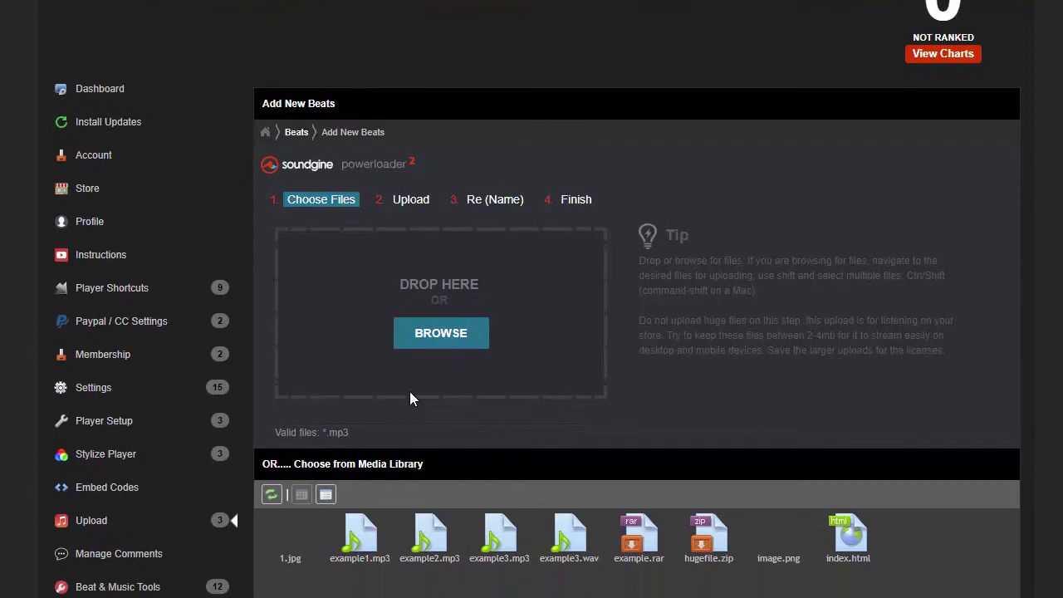
pyautogui.scroll(2, 130, 500)
pyautogui.scroll(-2, 89, 497)
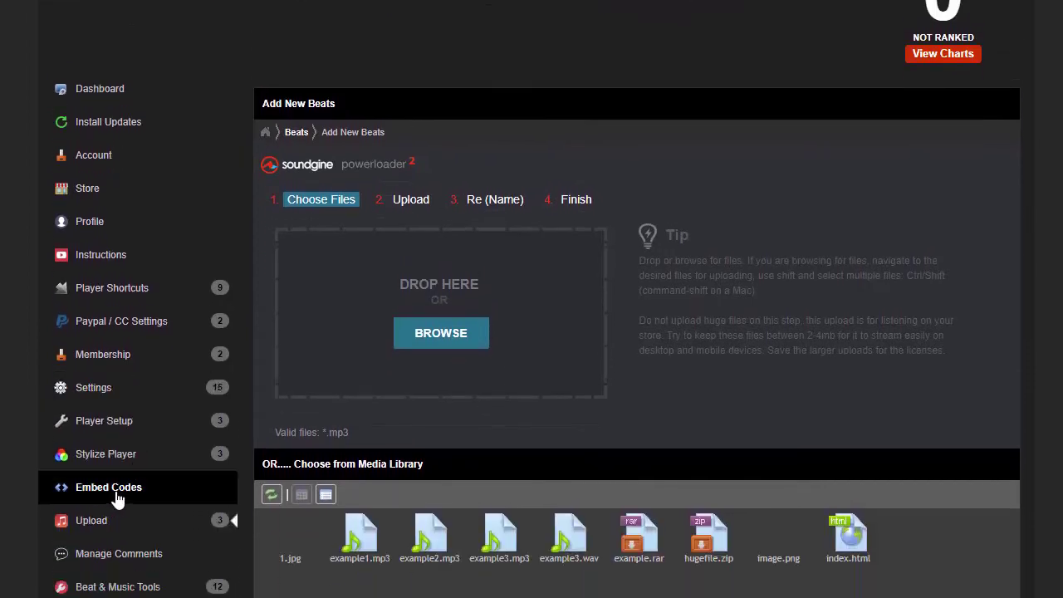
# Open the Embed Codes page listing the Hydra, M7 and Micron player codes.
pyautogui.click(89, 496)
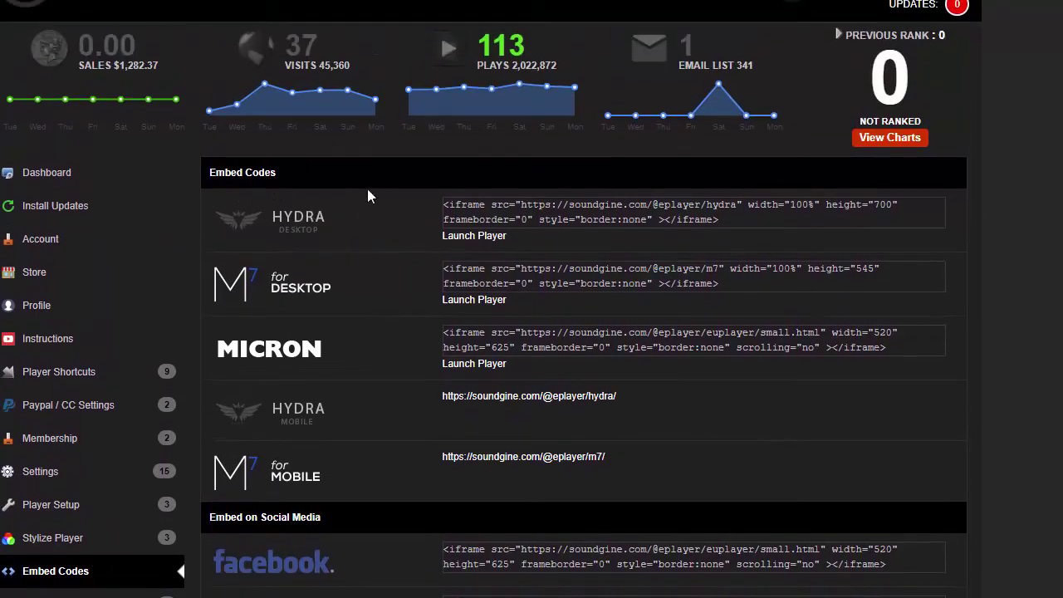
pyautogui.scroll(2, 358, 225)
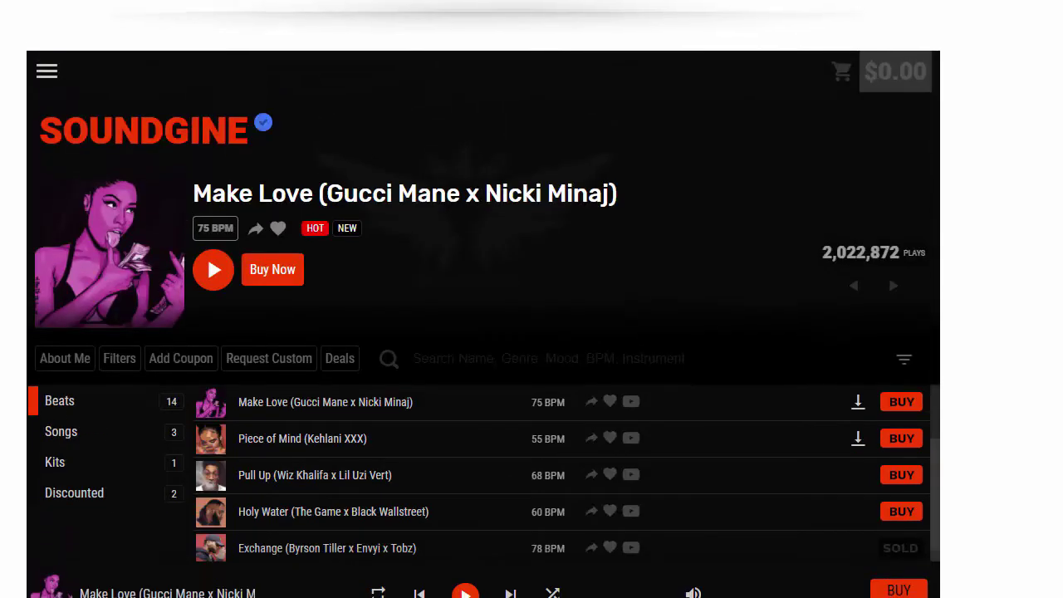
pyautogui.scroll(-1, 366, 258)
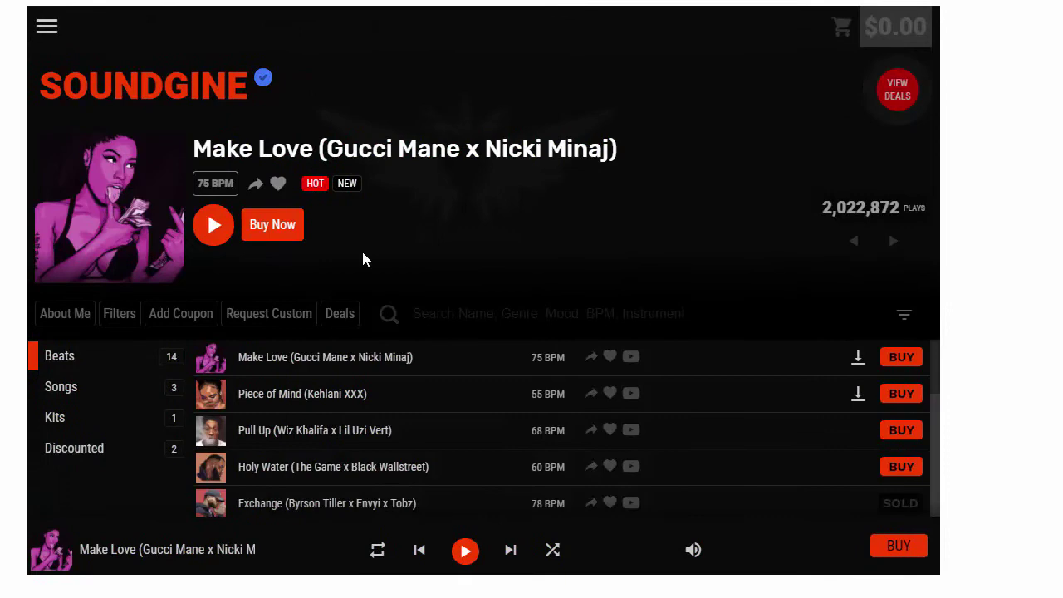
pyautogui.scroll(-3, 402, 368)
pyautogui.scroll(3, 929, 249)
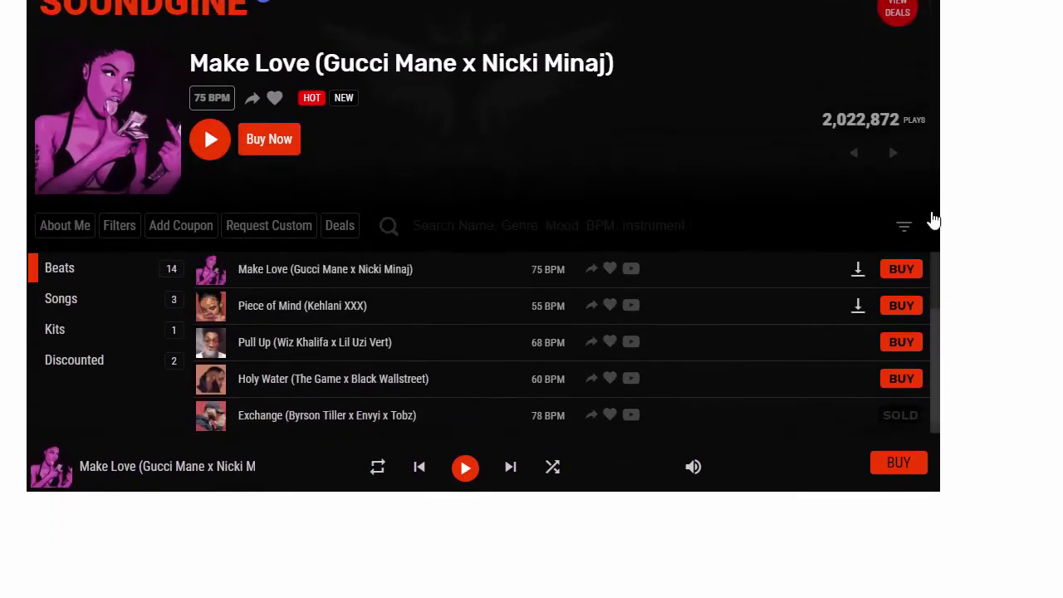
pyautogui.scroll(-2, 1060, 136)
pyautogui.scroll(3, 1056, 137)
# Launch the Hydra player, play Piece of Mind (Kehlani XXX), then pause it.
pyautogui.scroll(-1, 1057, 137)
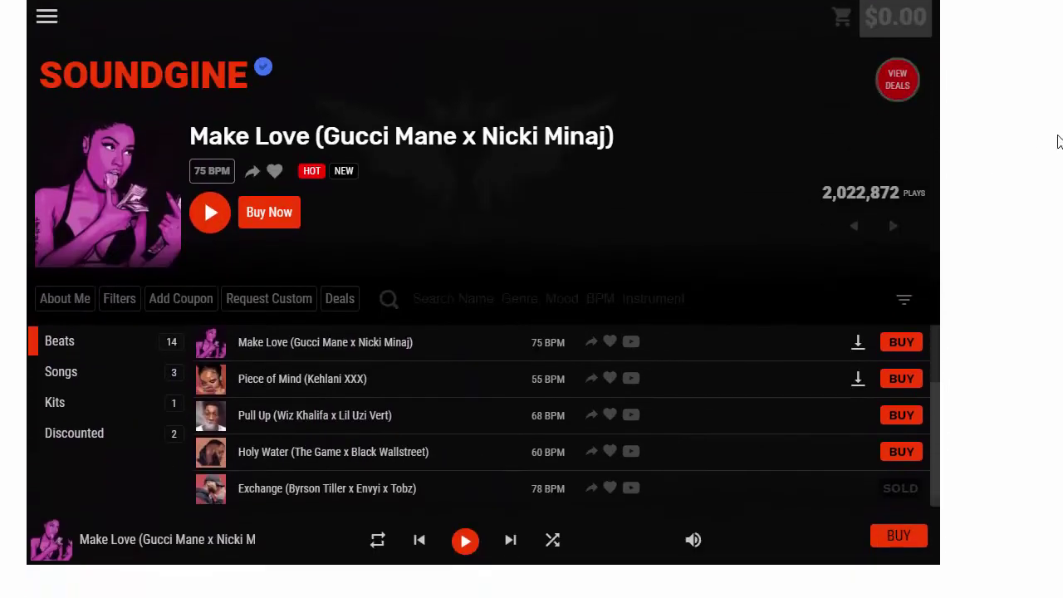
pyautogui.scroll(-1, 483, 285)
pyautogui.scroll(2, 483, 285)
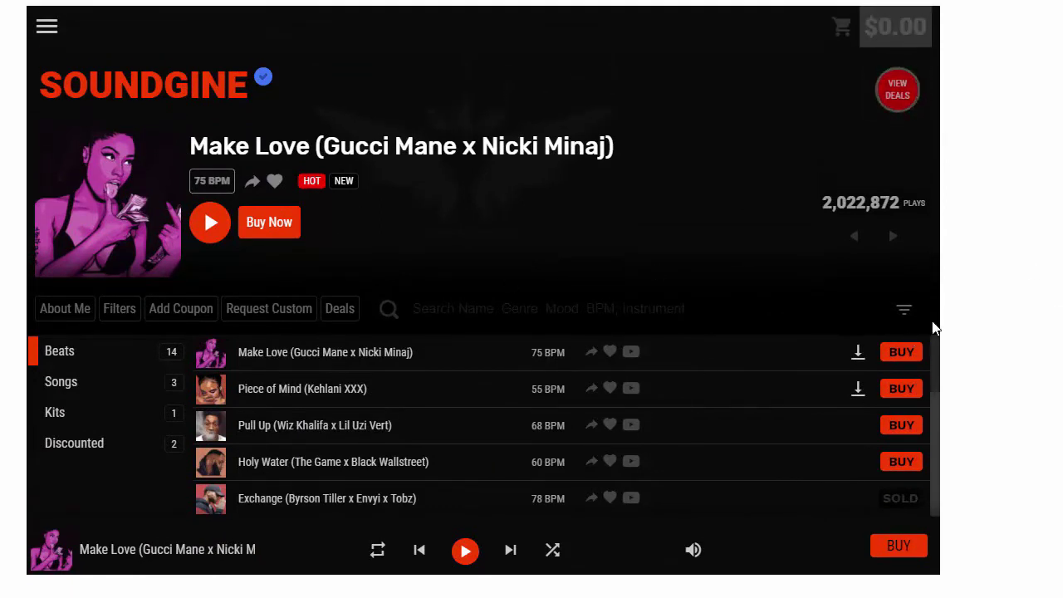
pyautogui.click(338, 397)
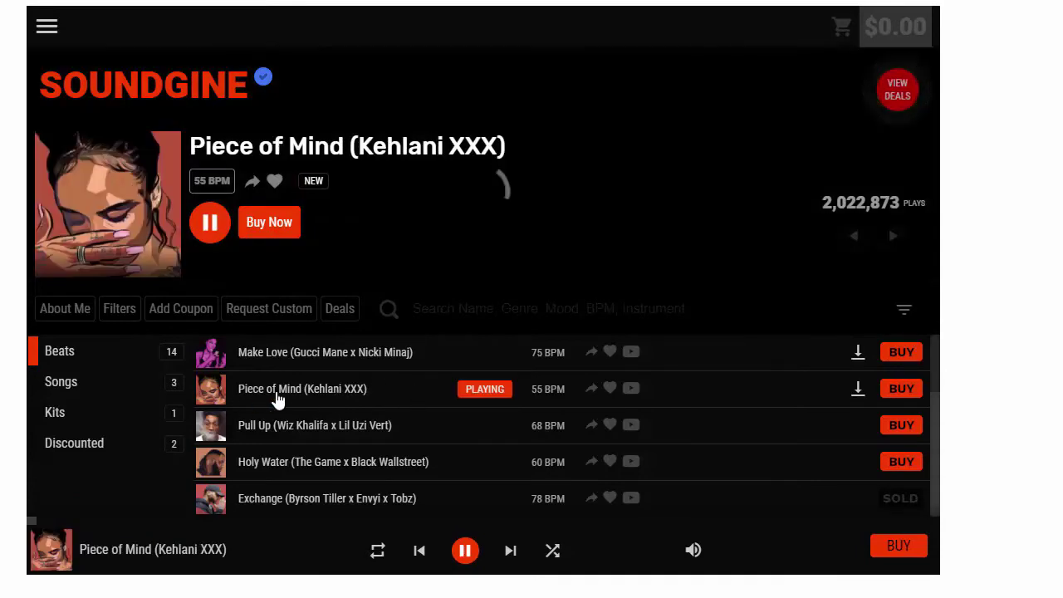
pyautogui.click(467, 554)
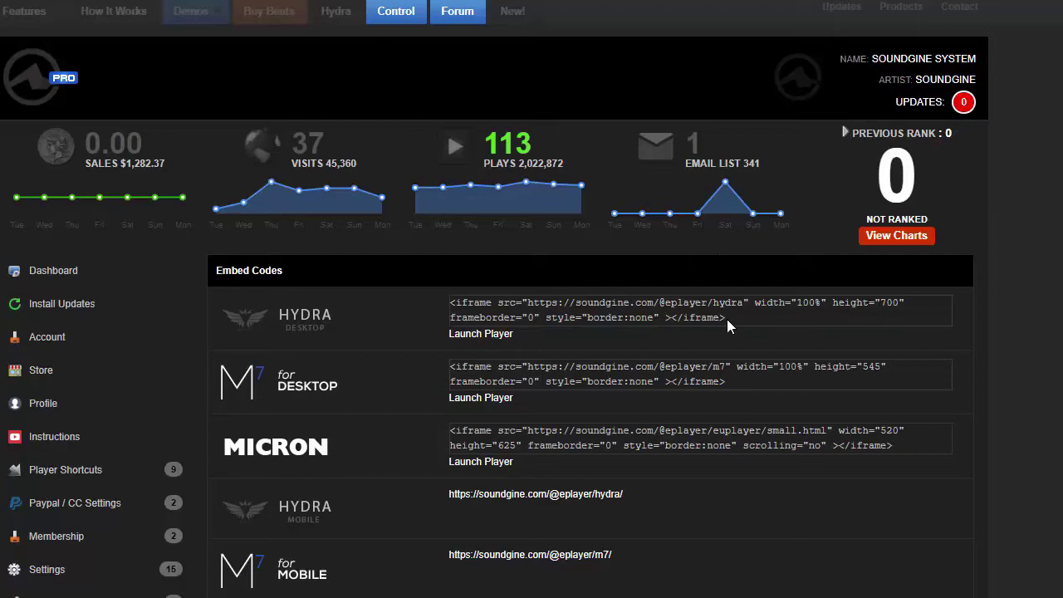
# Select the full Hydra desktop iframe embed code.
pyautogui.moveTo(727, 315); pyautogui.dragTo(453, 301)
pyautogui.click(441, 298)
pyautogui.click(445, 309)
pyautogui.click(449, 313)
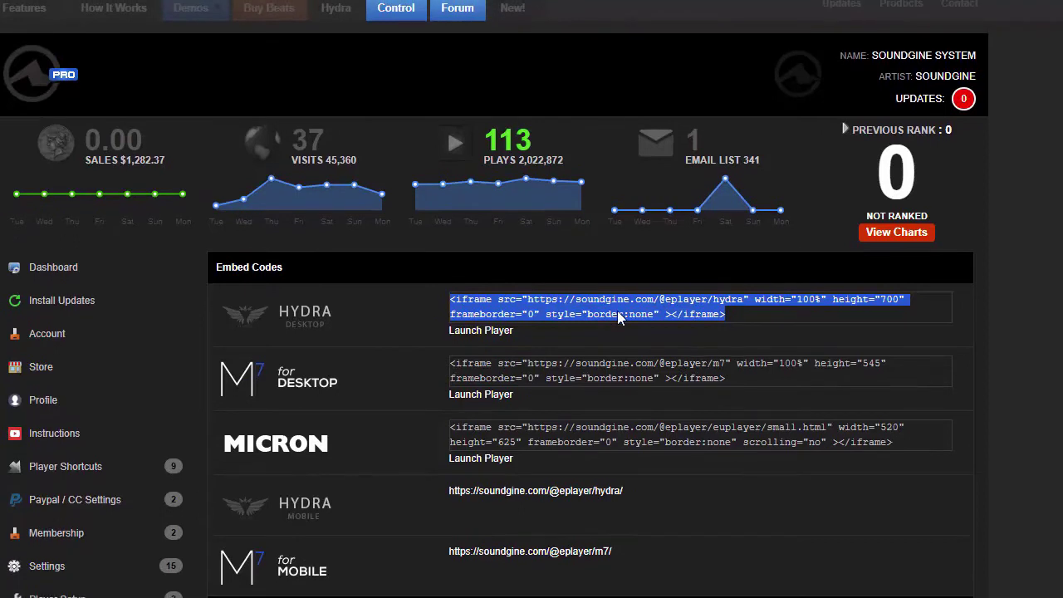
pyautogui.scroll(-2, 617, 311)
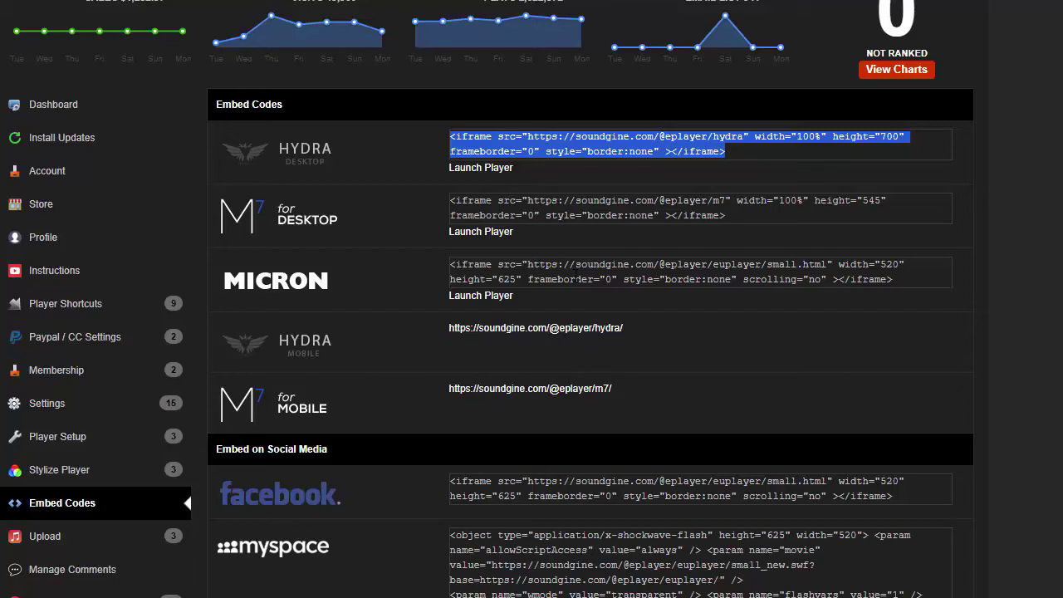
# Select the Micron code, then the Hydra and M7 mobile player links.
pyautogui.click(550, 277)
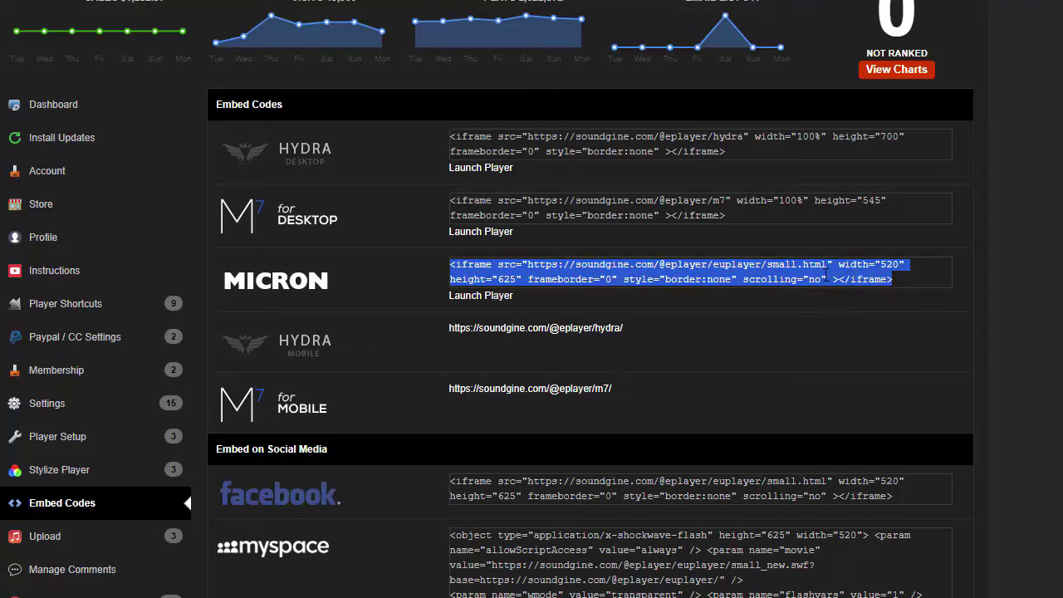
pyautogui.click(634, 323)
pyautogui.moveTo(624, 326); pyautogui.dragTo(427, 307)
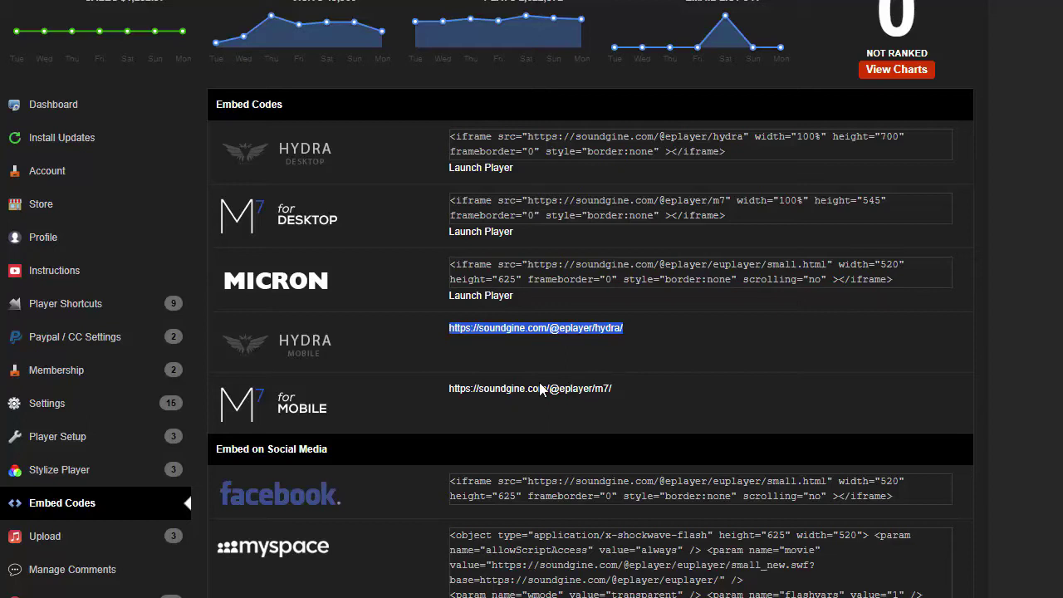
pyautogui.moveTo(619, 391); pyautogui.dragTo(445, 386)
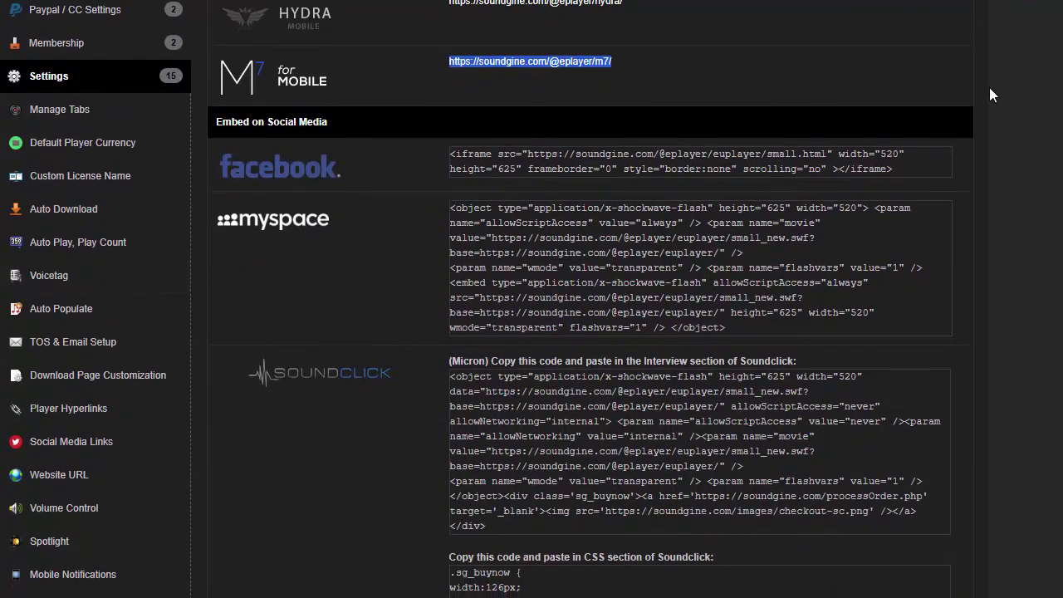
pyautogui.scroll(-1, 486, 299)
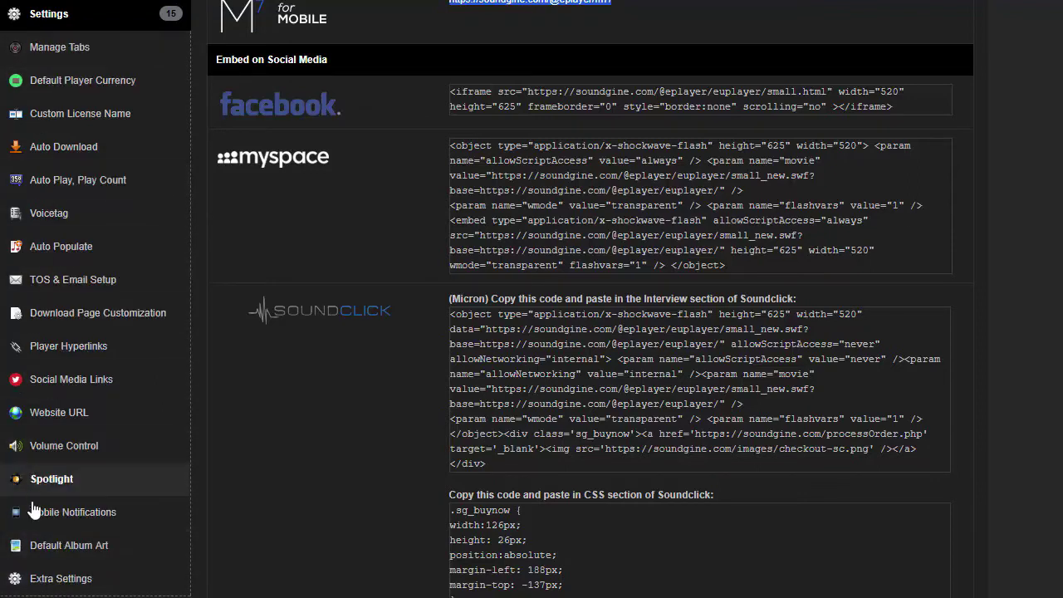
# Collapse Settings, expand Vue, and open its General Settings with page title and meta fields.
pyautogui.click(74, 17)
pyautogui.scroll(-1, 581, 333)
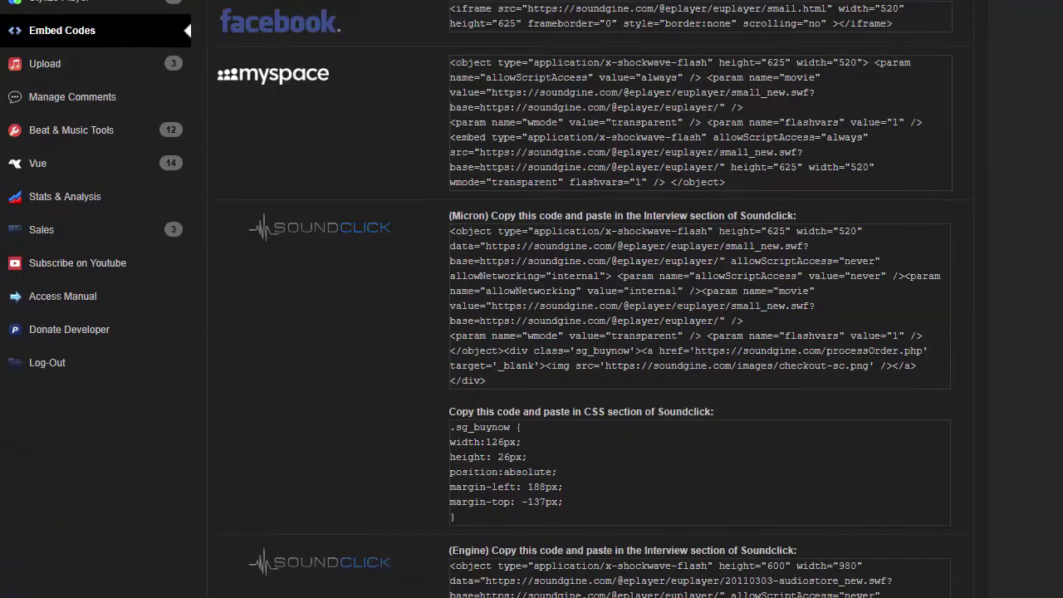
pyautogui.click(39, 166)
pyautogui.scroll(-1, 72, 457)
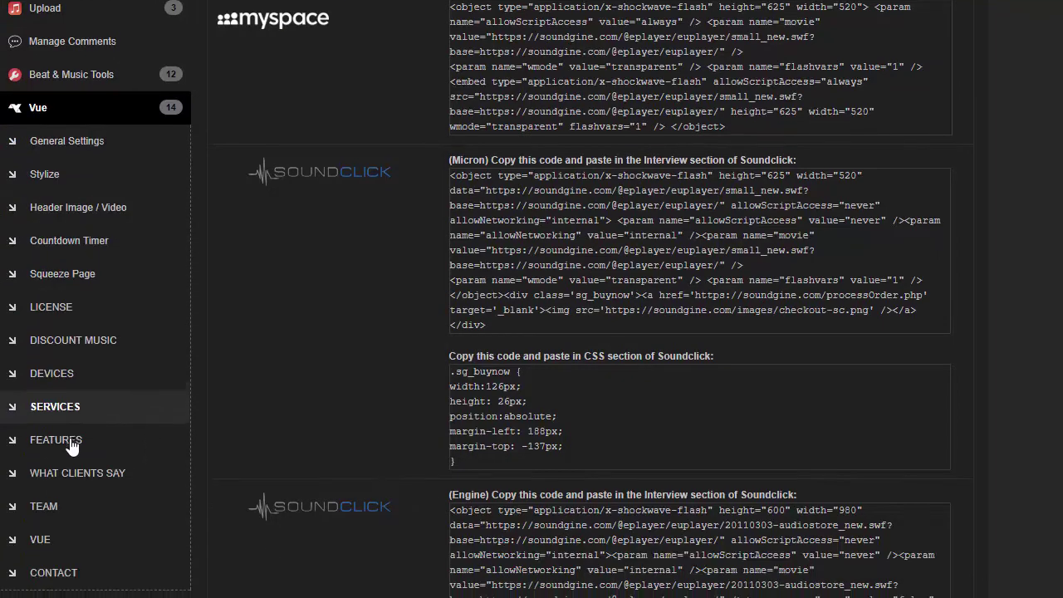
pyautogui.scroll(-1, 531, 332)
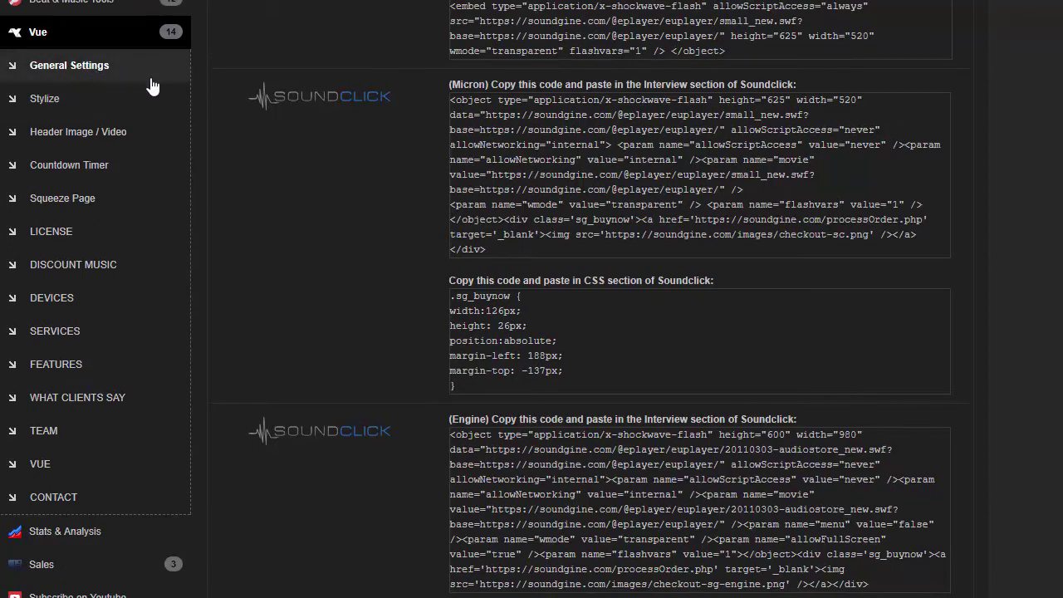
pyautogui.click(60, 66)
pyautogui.scroll(-3, 531, 332)
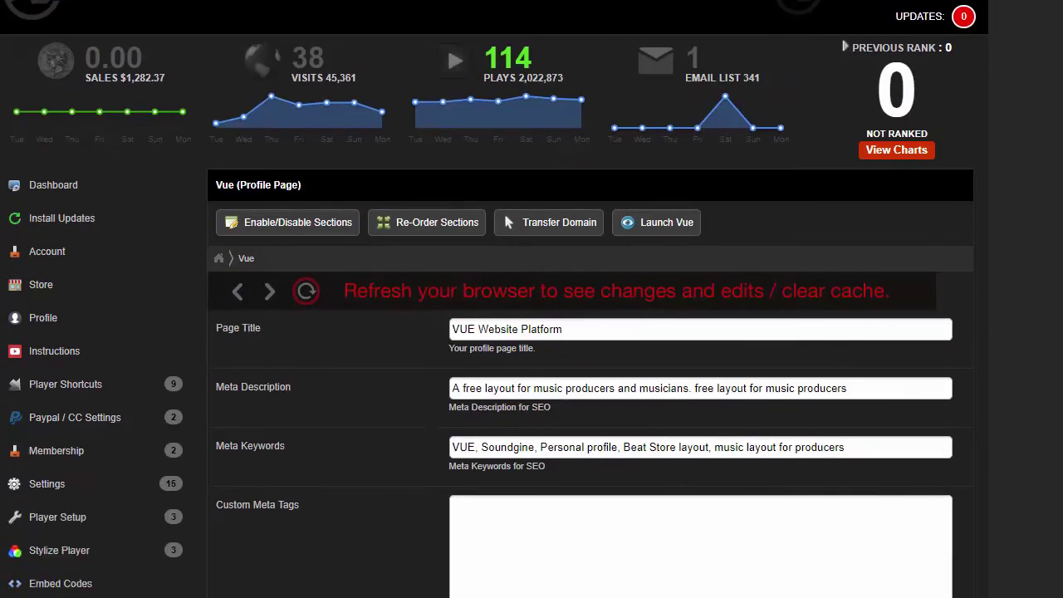
pyautogui.scroll(-2, 531, 332)
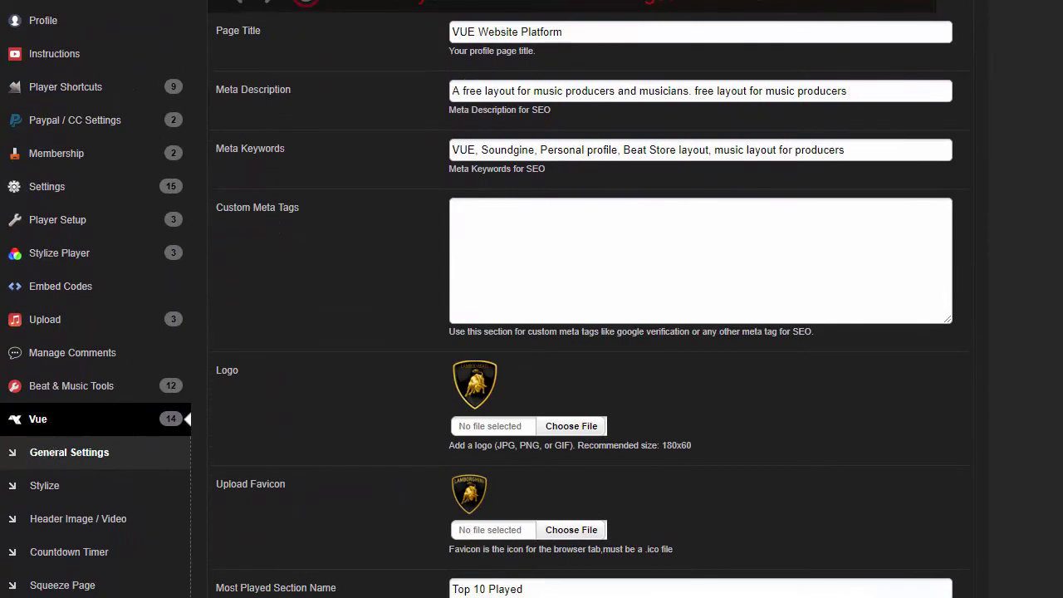
pyautogui.scroll(3, 316, 134)
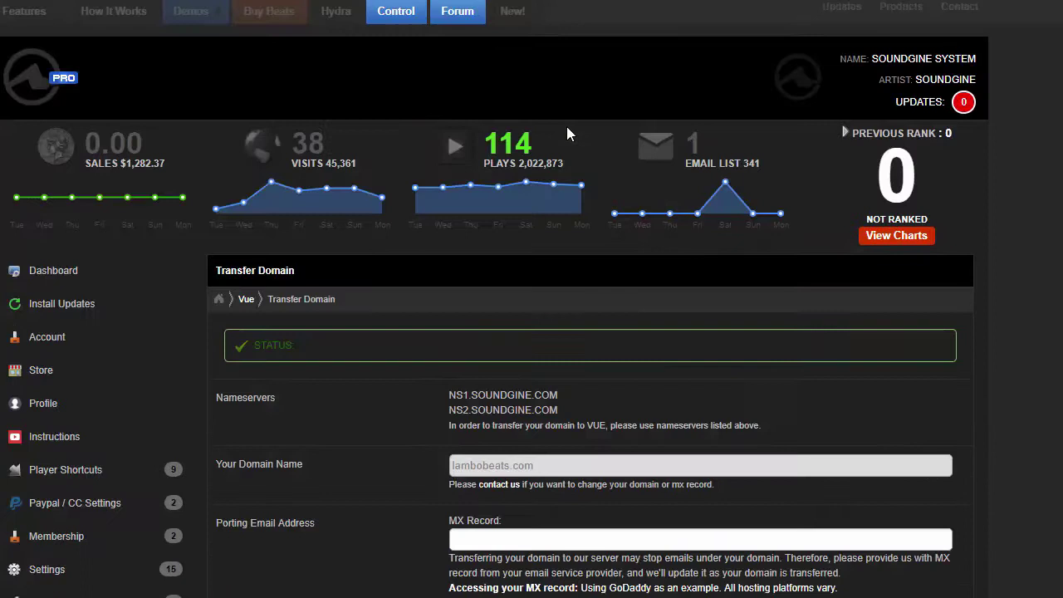
pyautogui.scroll(-3, 188, 593)
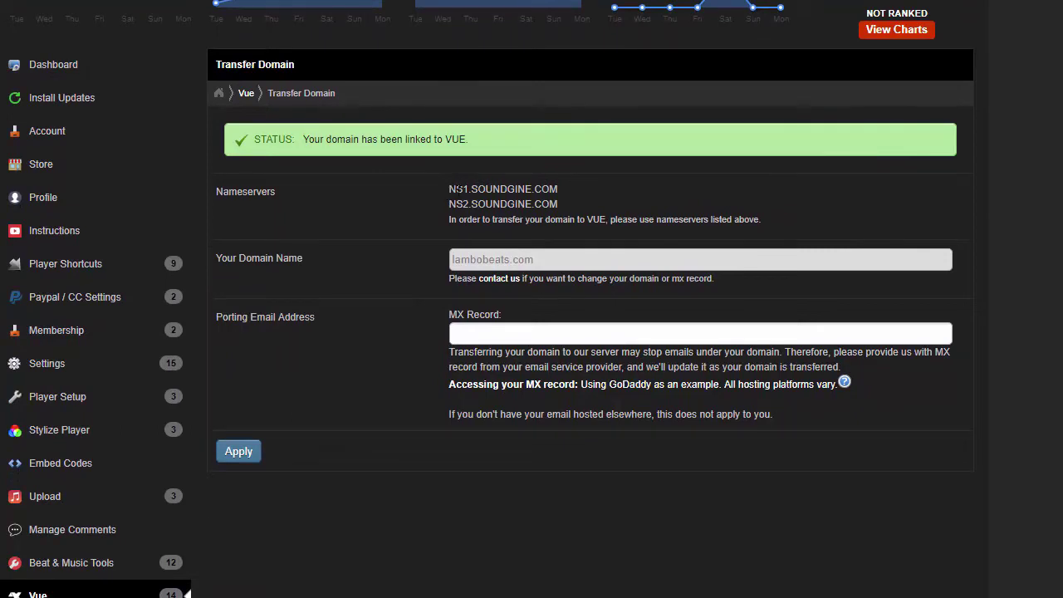
pyautogui.moveTo(449, 189); pyautogui.dragTo(568, 203)
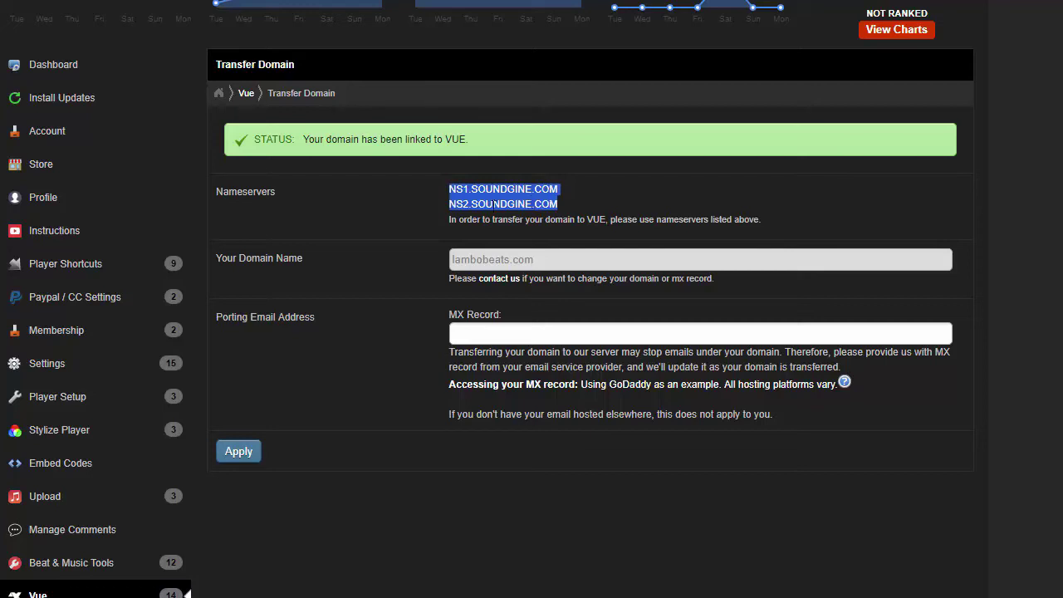
pyautogui.click(450, 190)
pyautogui.moveTo(449, 189); pyautogui.dragTo(575, 213)
pyautogui.click(583, 200)
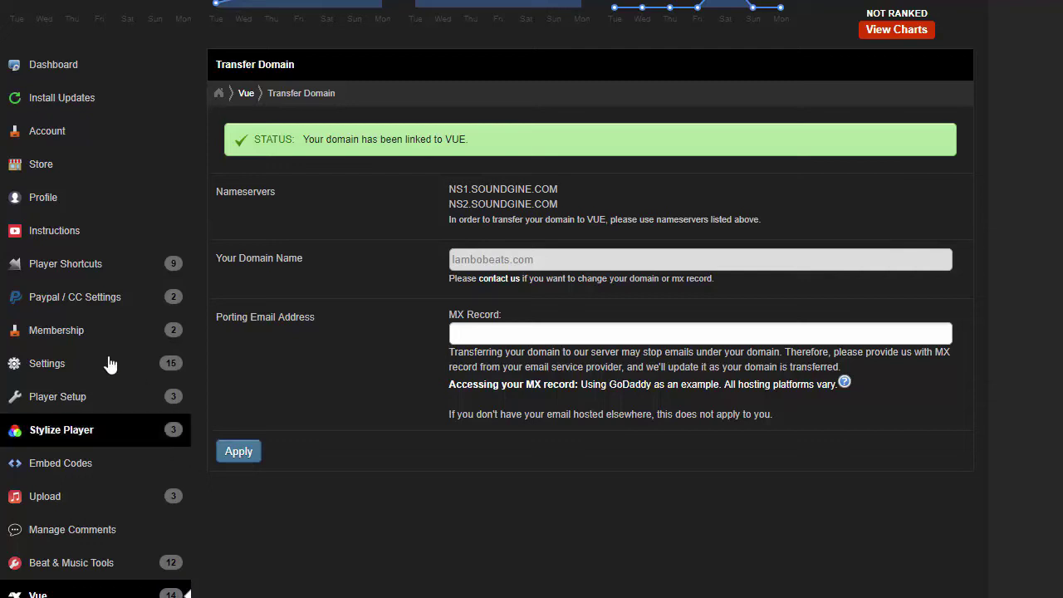
pyautogui.scroll(-2, 114, 541)
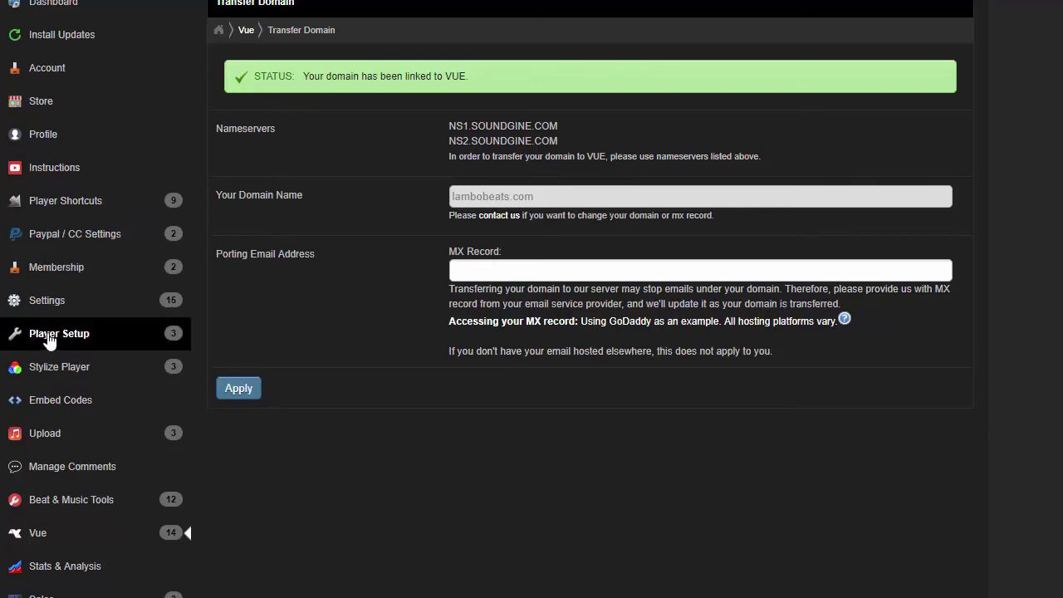
# Open Player Setup > Hydra and review its header image, theme colour and spectrum settings.
pyautogui.moveTo(50, 338)
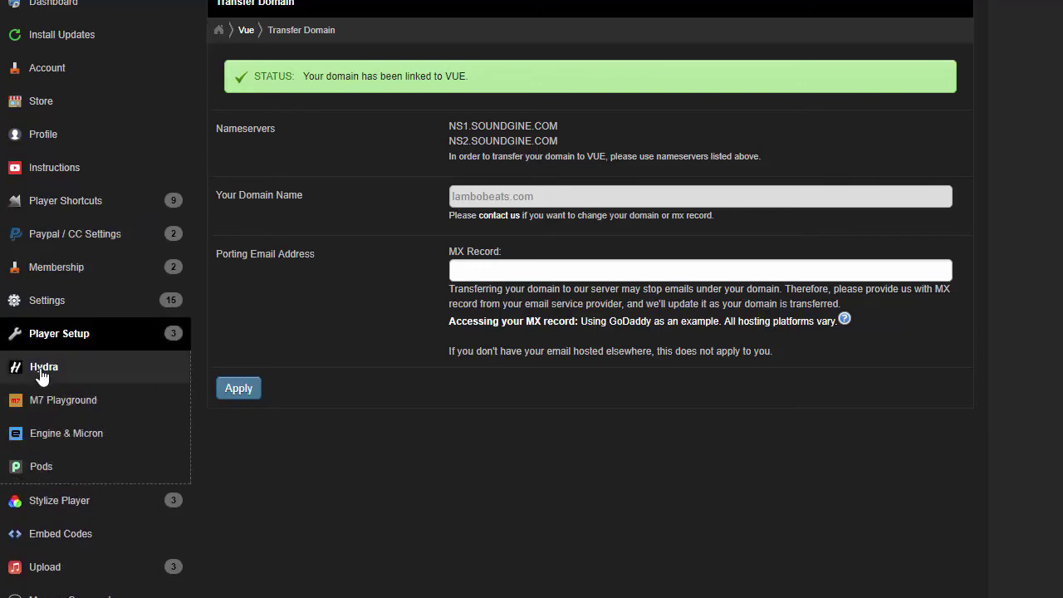
pyautogui.click(41, 373)
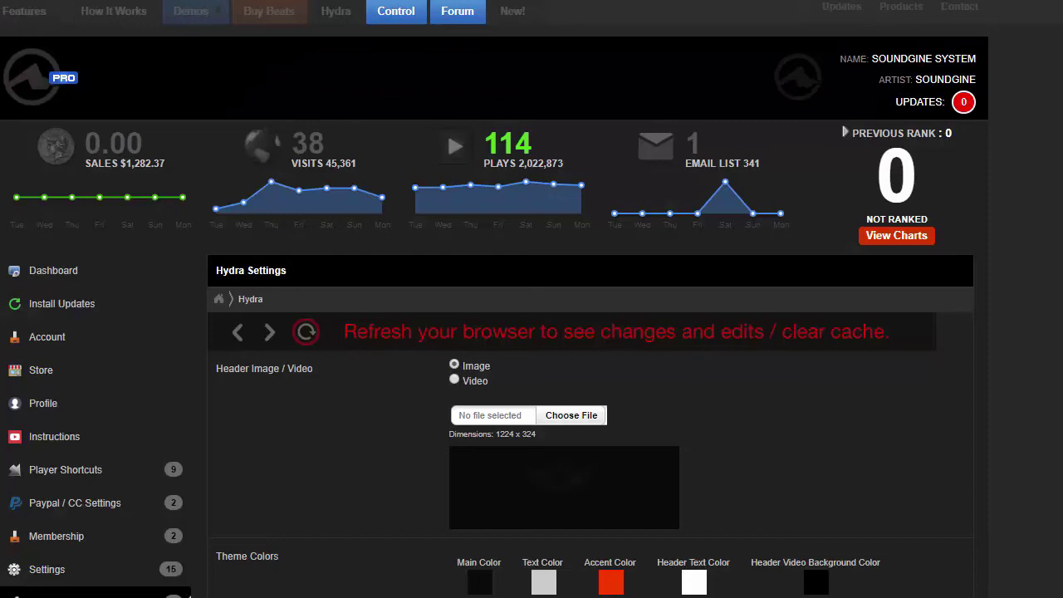
pyautogui.scroll(-5, 510, 518)
pyautogui.scroll(1, 510, 518)
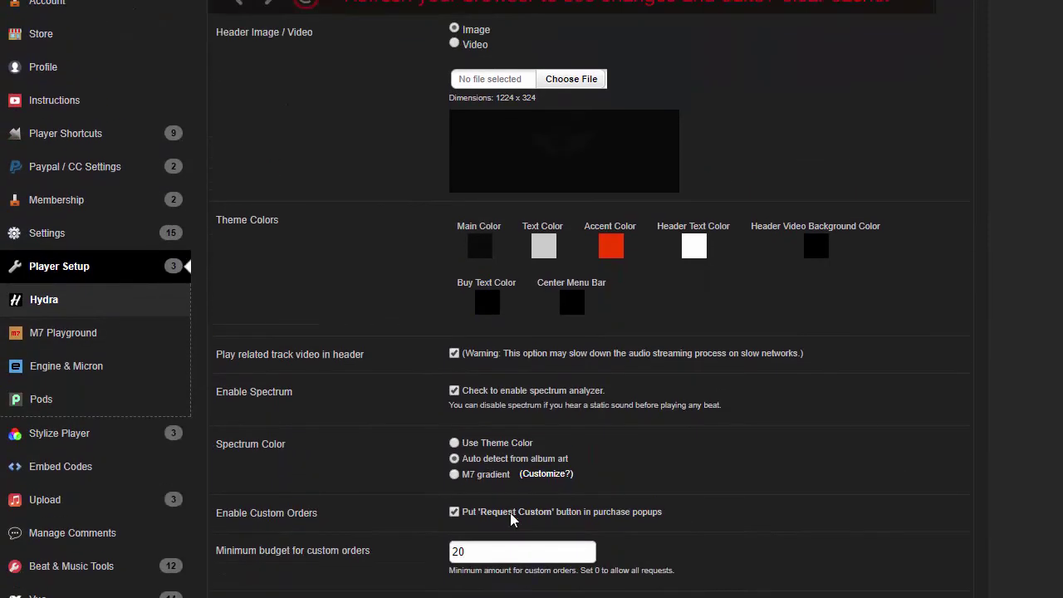
pyautogui.scroll(1, 509, 364)
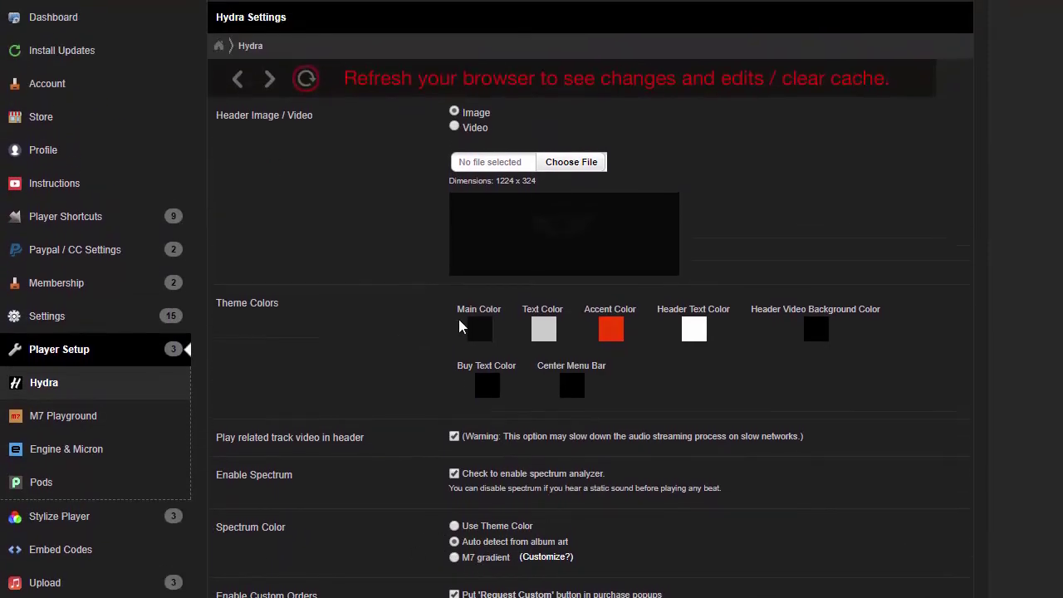
pyautogui.scroll(1, 459, 239)
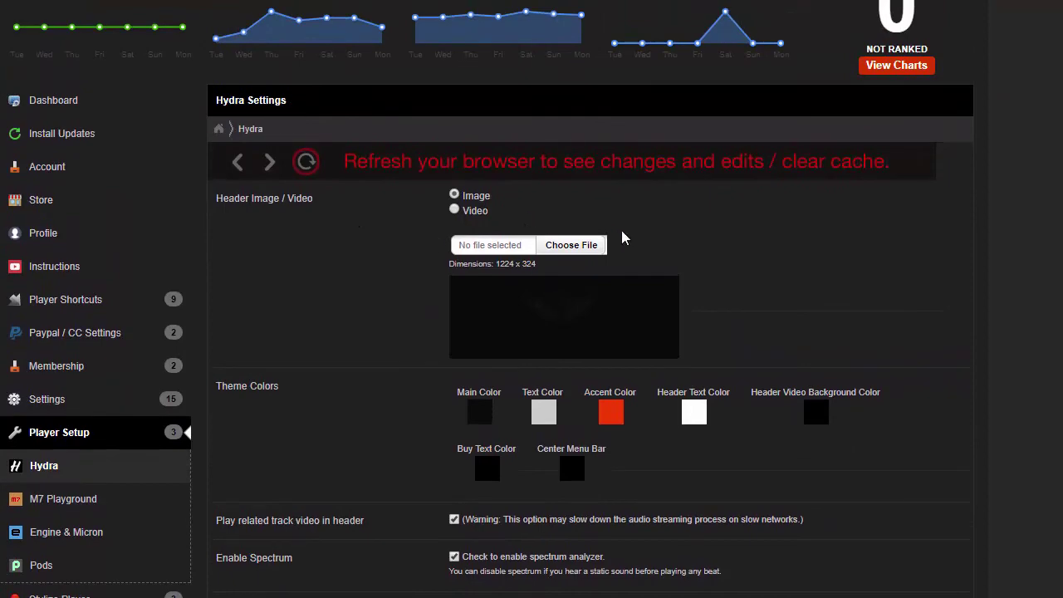
pyautogui.scroll(-2, 626, 239)
pyautogui.scroll(1, 316, 548)
pyautogui.scroll(-1, 360, 547)
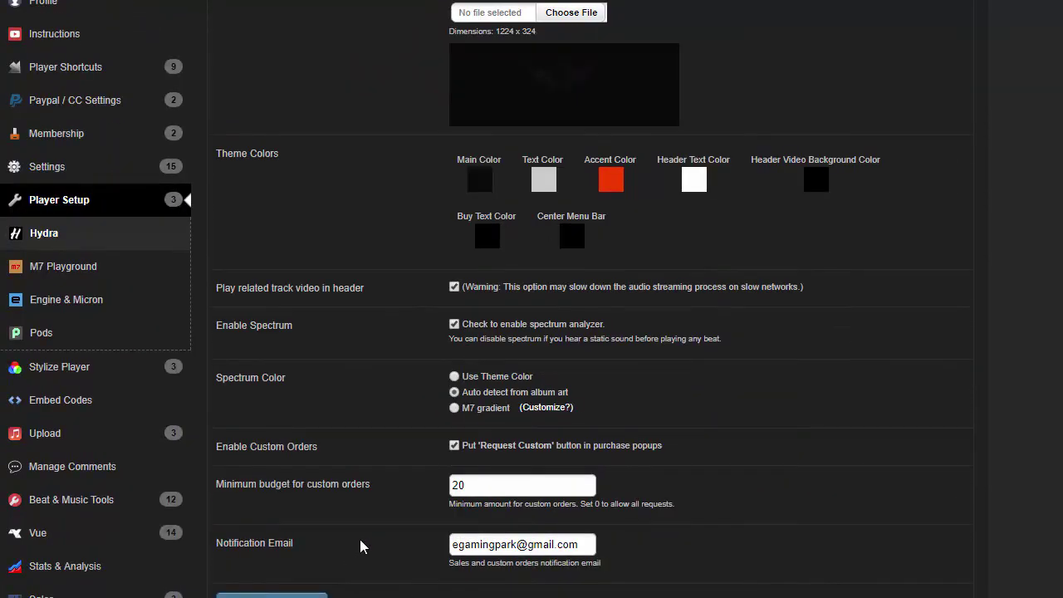
pyautogui.scroll(2, 359, 541)
pyautogui.scroll(-2, 360, 540)
pyautogui.scroll(1, 177, 471)
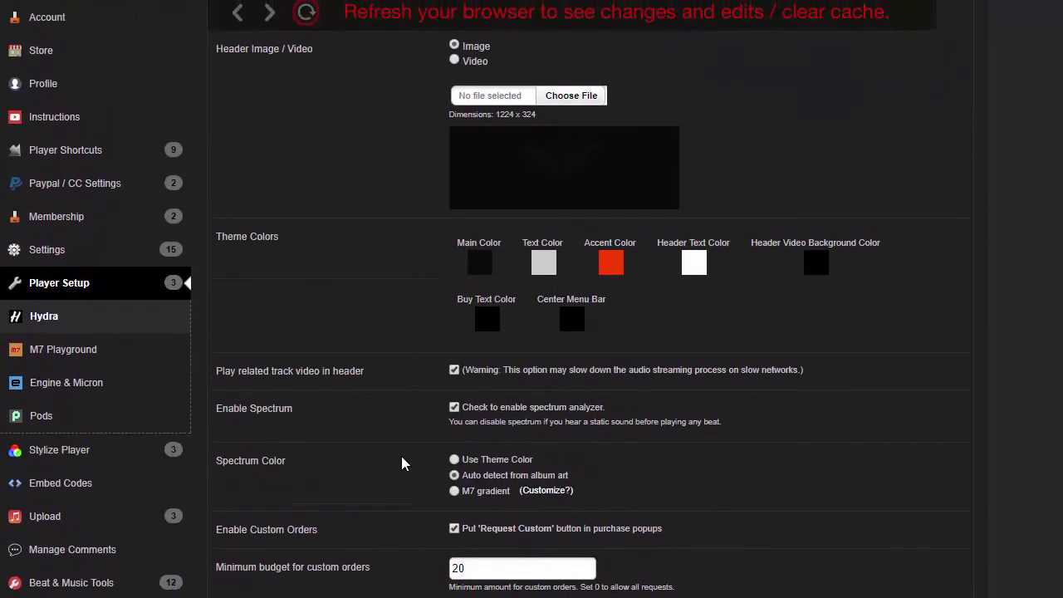
pyautogui.scroll(-1, 400, 463)
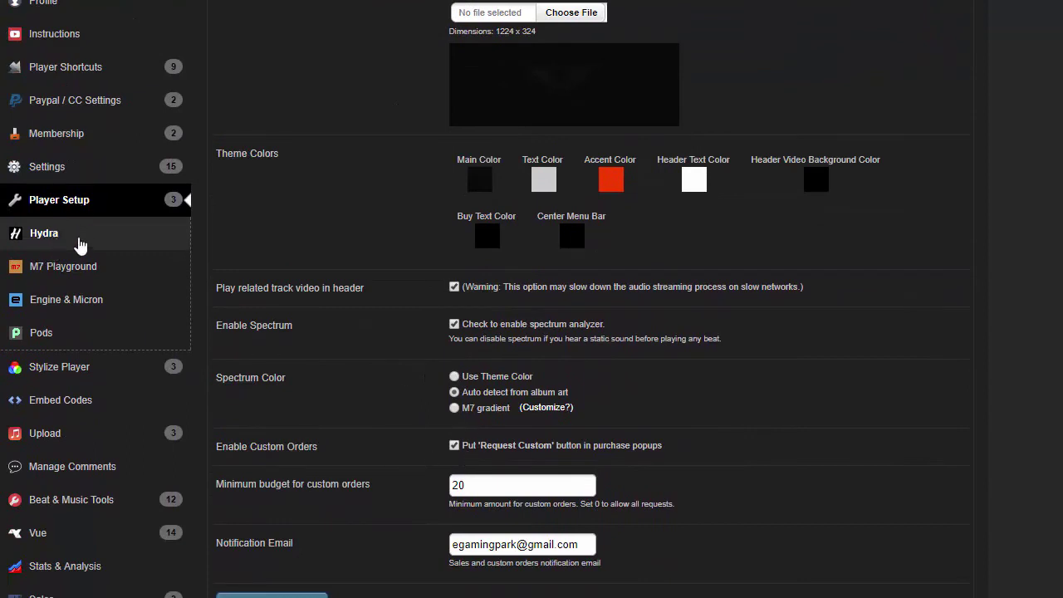
pyautogui.scroll(1, 69, 201)
pyautogui.scroll(1, 72, 202)
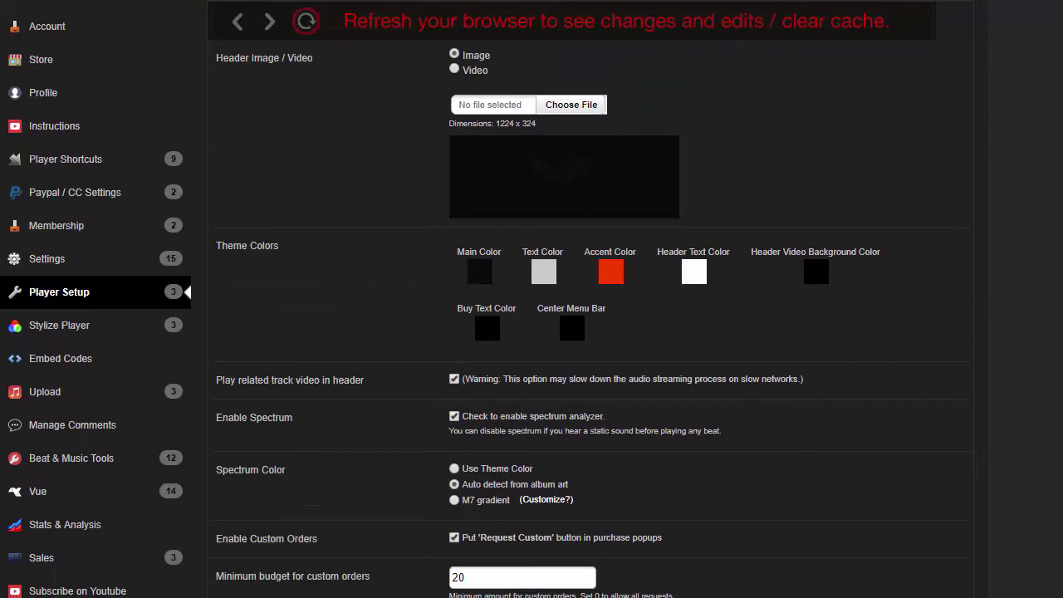
pyautogui.moveTo(82, 470)
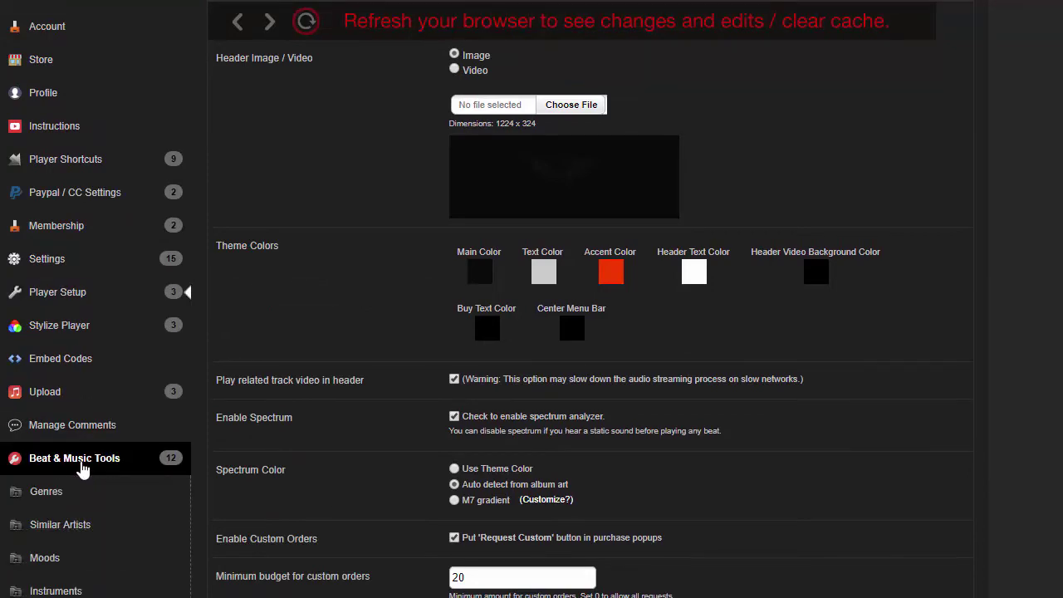
pyautogui.scroll(-5, 103, 462)
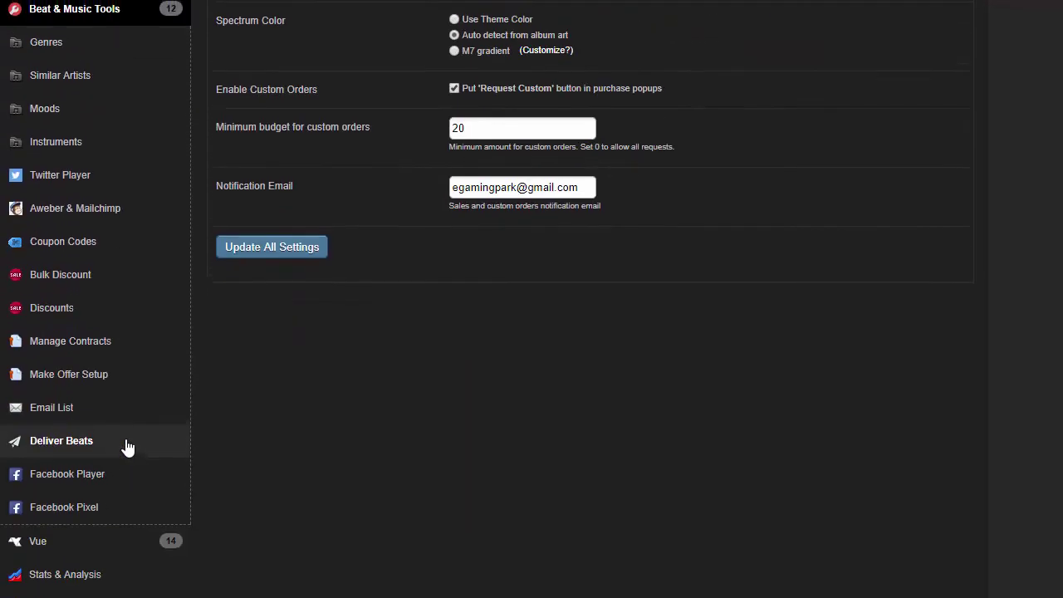
pyautogui.scroll(1, 126, 445)
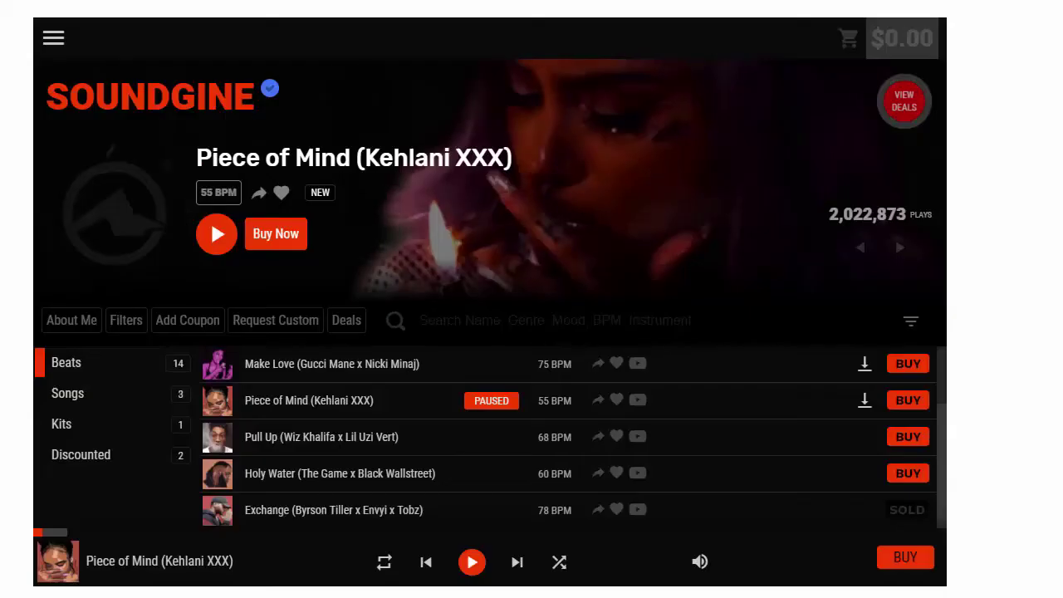
pyautogui.click(54, 39)
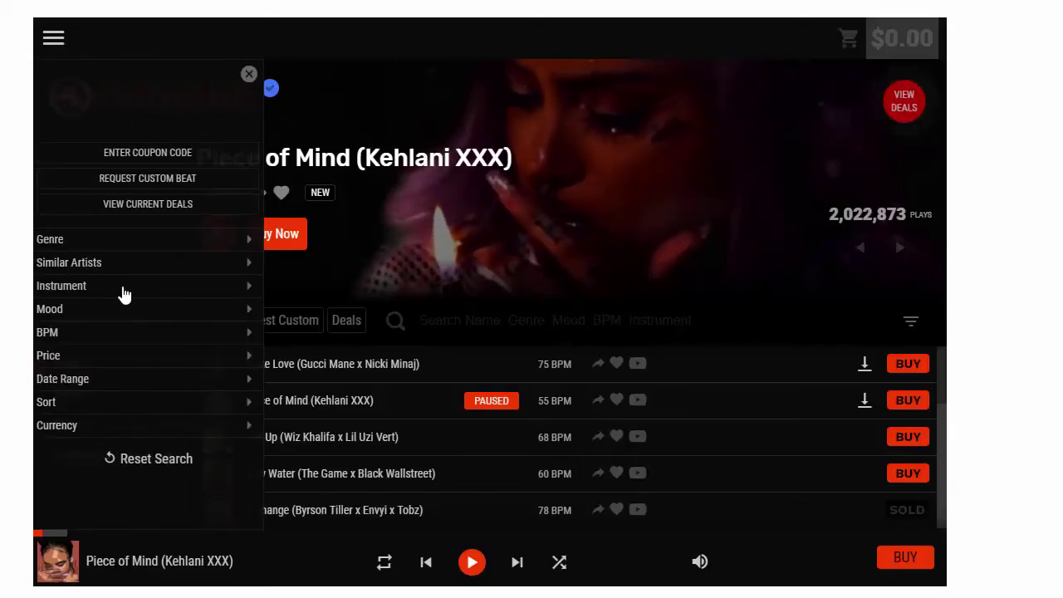
pyautogui.click(73, 266)
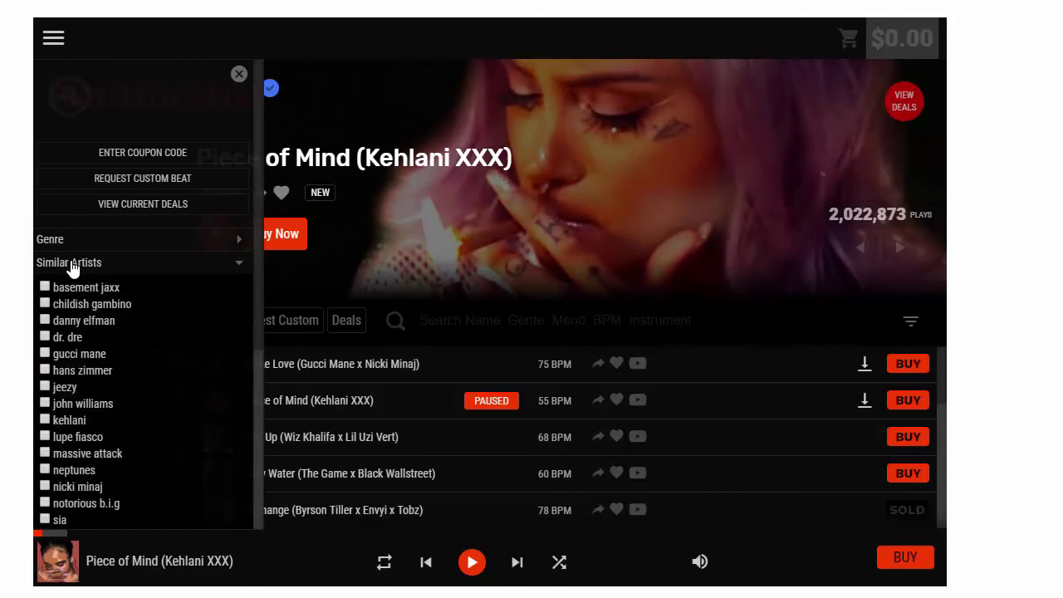
pyautogui.click(71, 264)
pyautogui.click(73, 245)
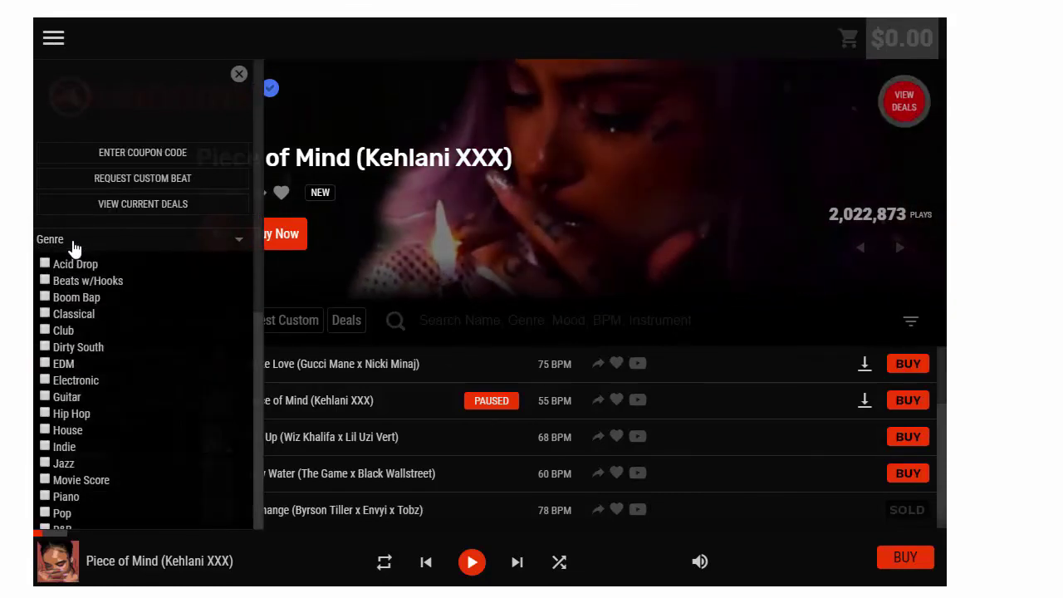
pyautogui.click(73, 242)
pyautogui.click(75, 286)
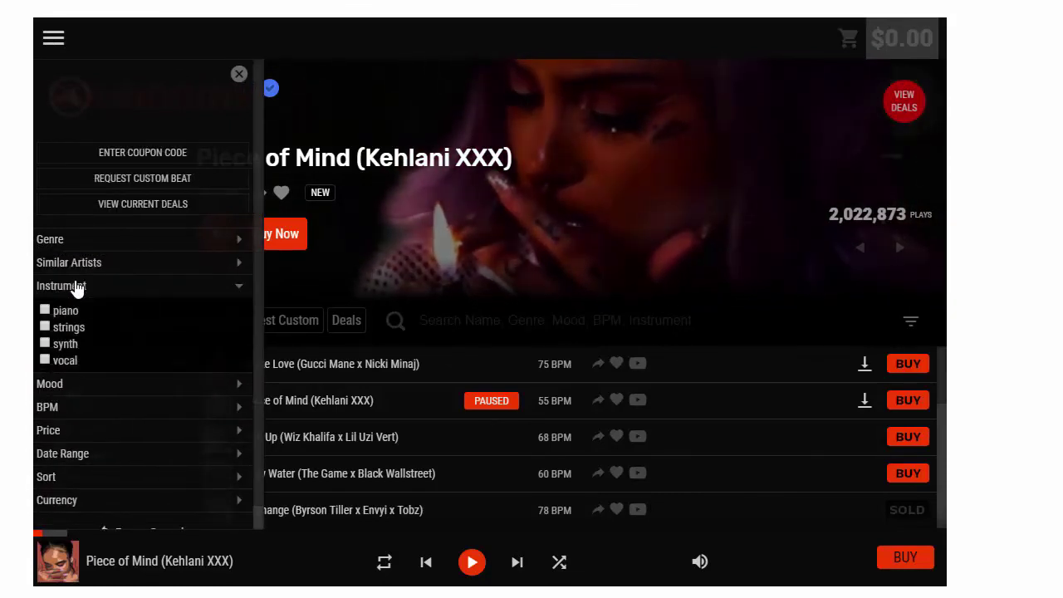
pyautogui.click(73, 286)
pyautogui.click(63, 313)
pyautogui.click(62, 312)
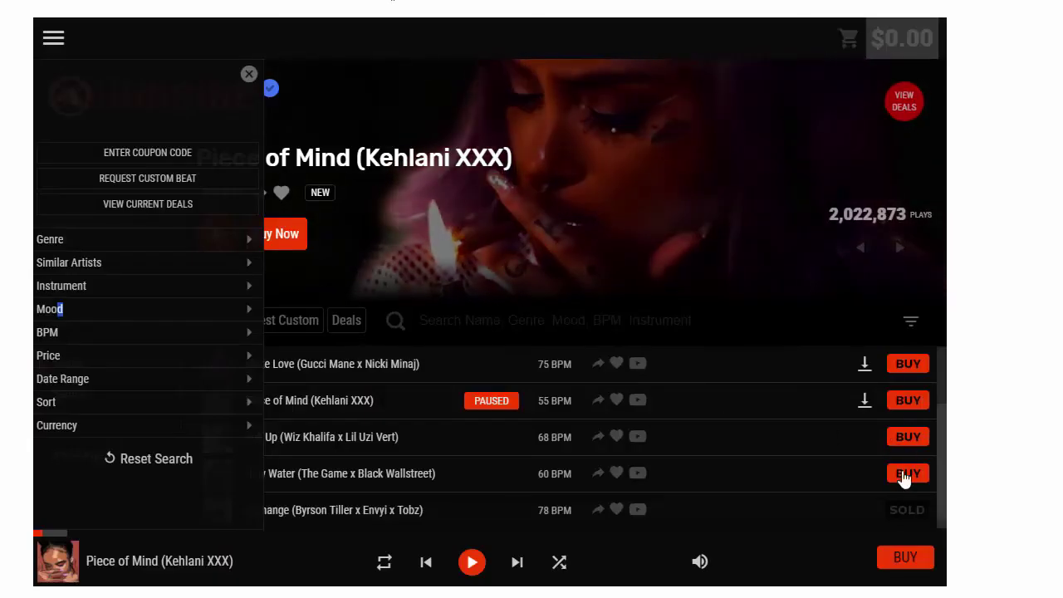
pyautogui.click(904, 437)
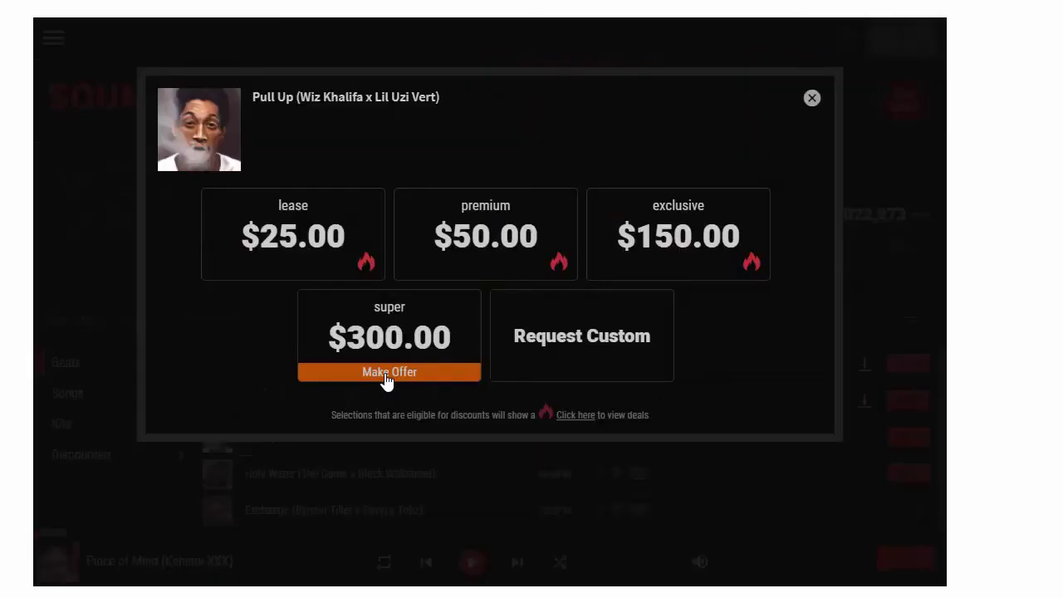
pyautogui.click(683, 67)
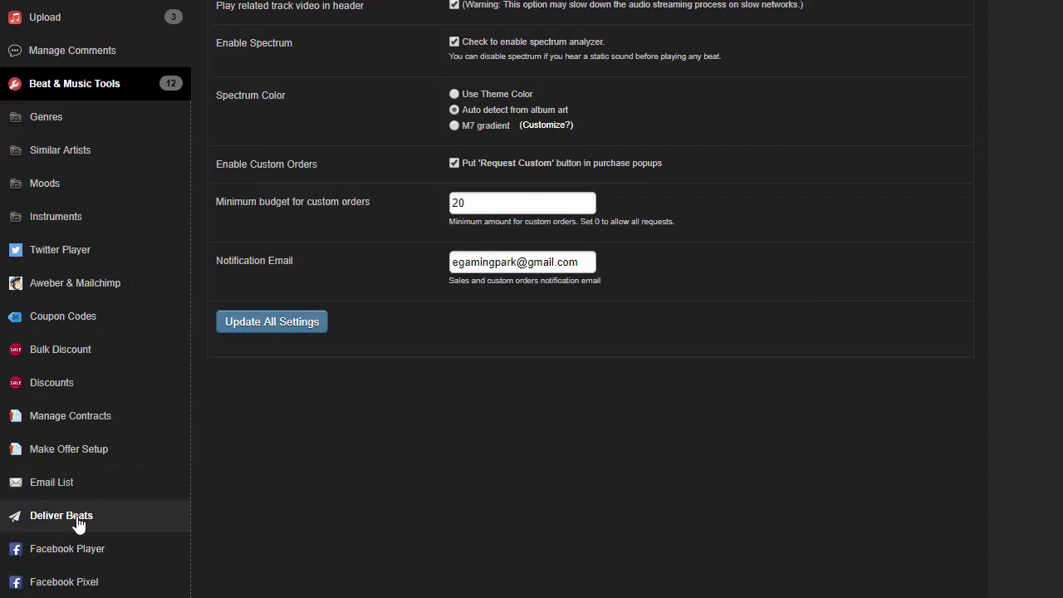
pyautogui.click(62, 516)
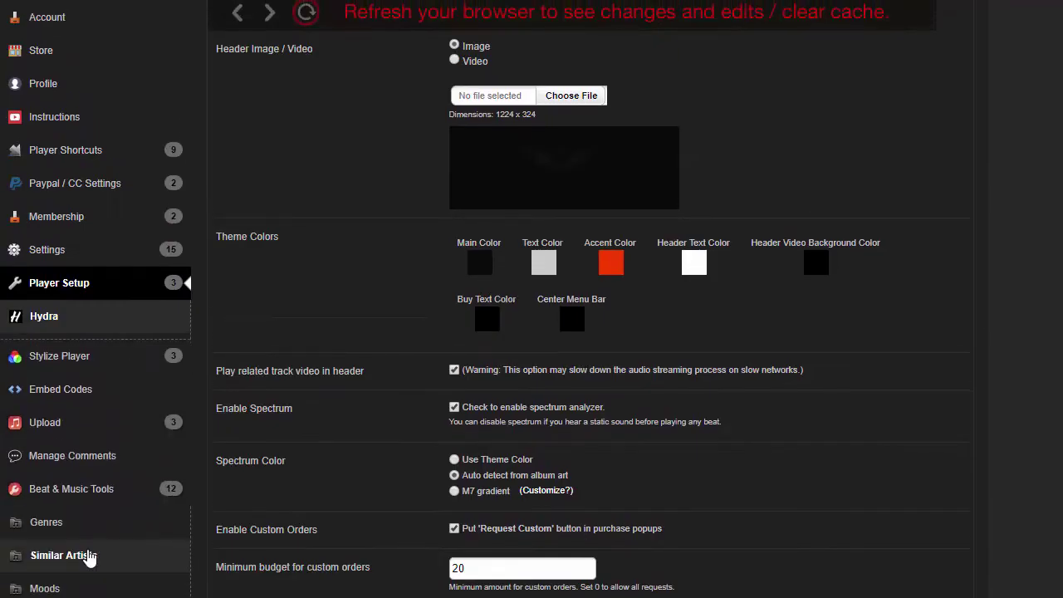
pyautogui.scroll(-5, 89, 558)
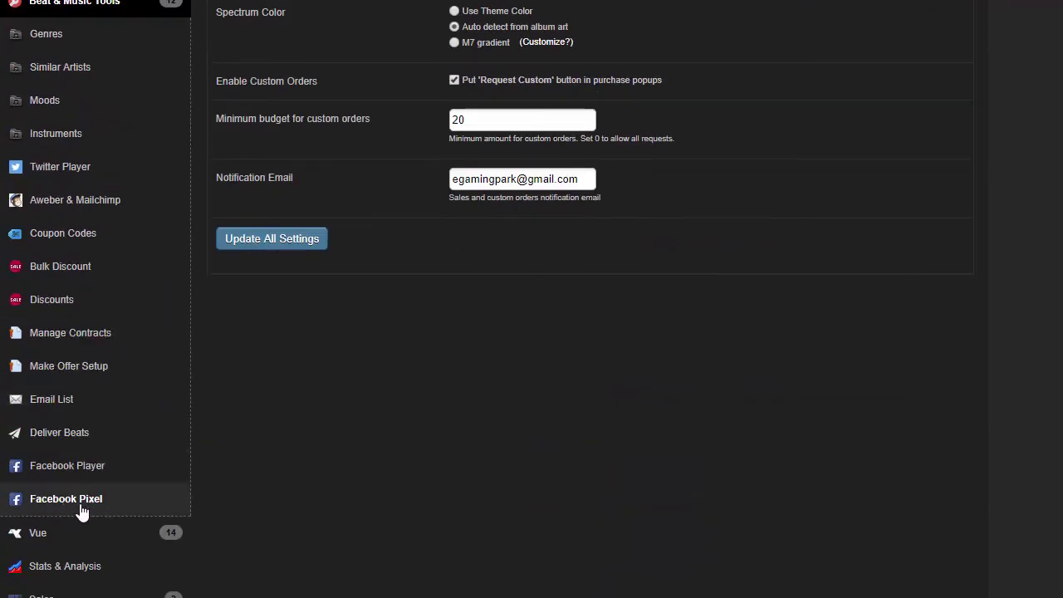
pyautogui.scroll(10, 41, 230)
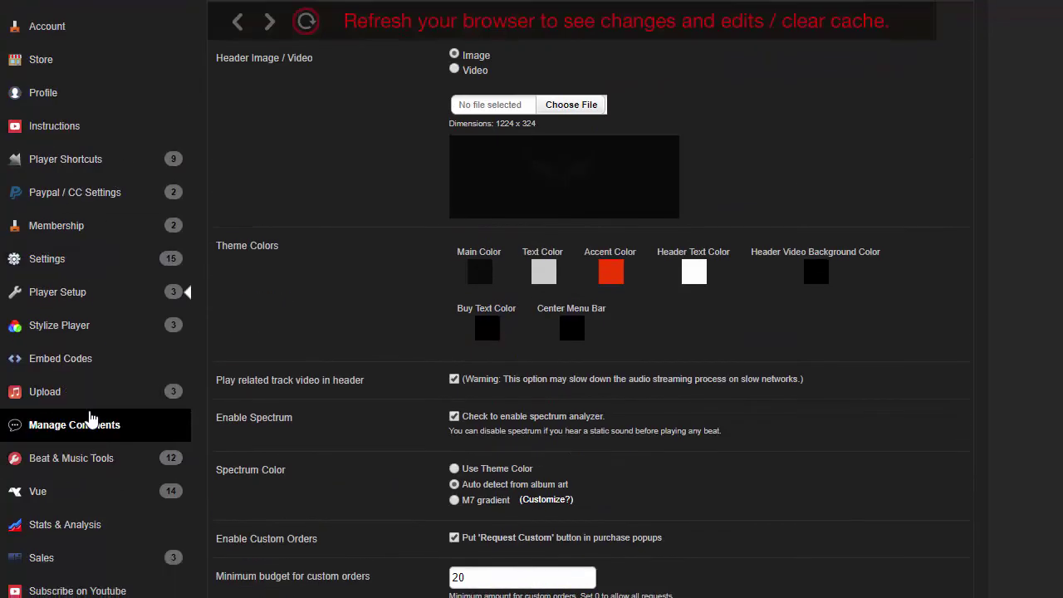
pyautogui.scroll(-1, 83, 415)
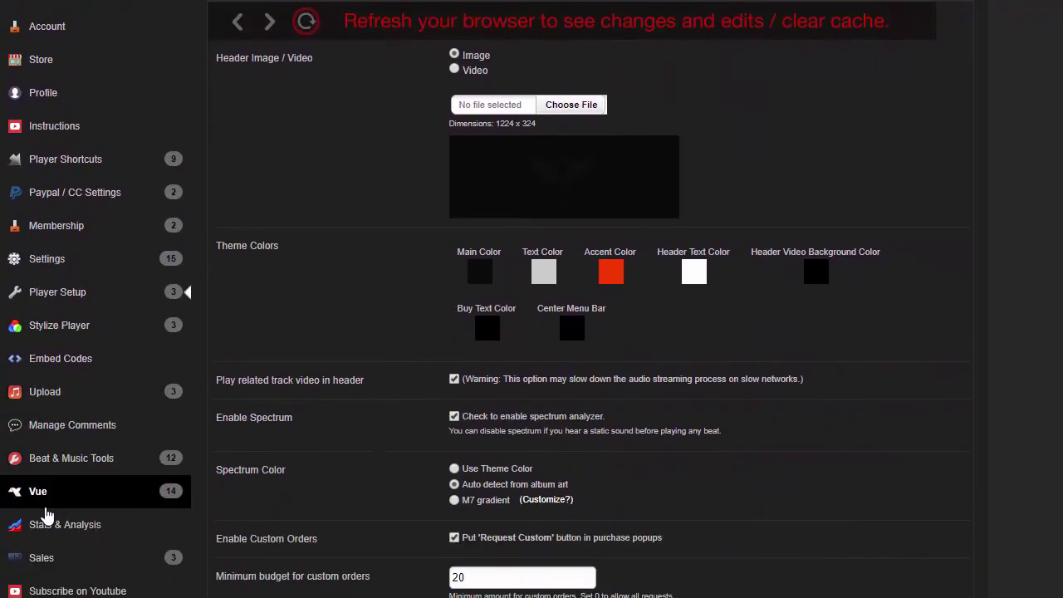